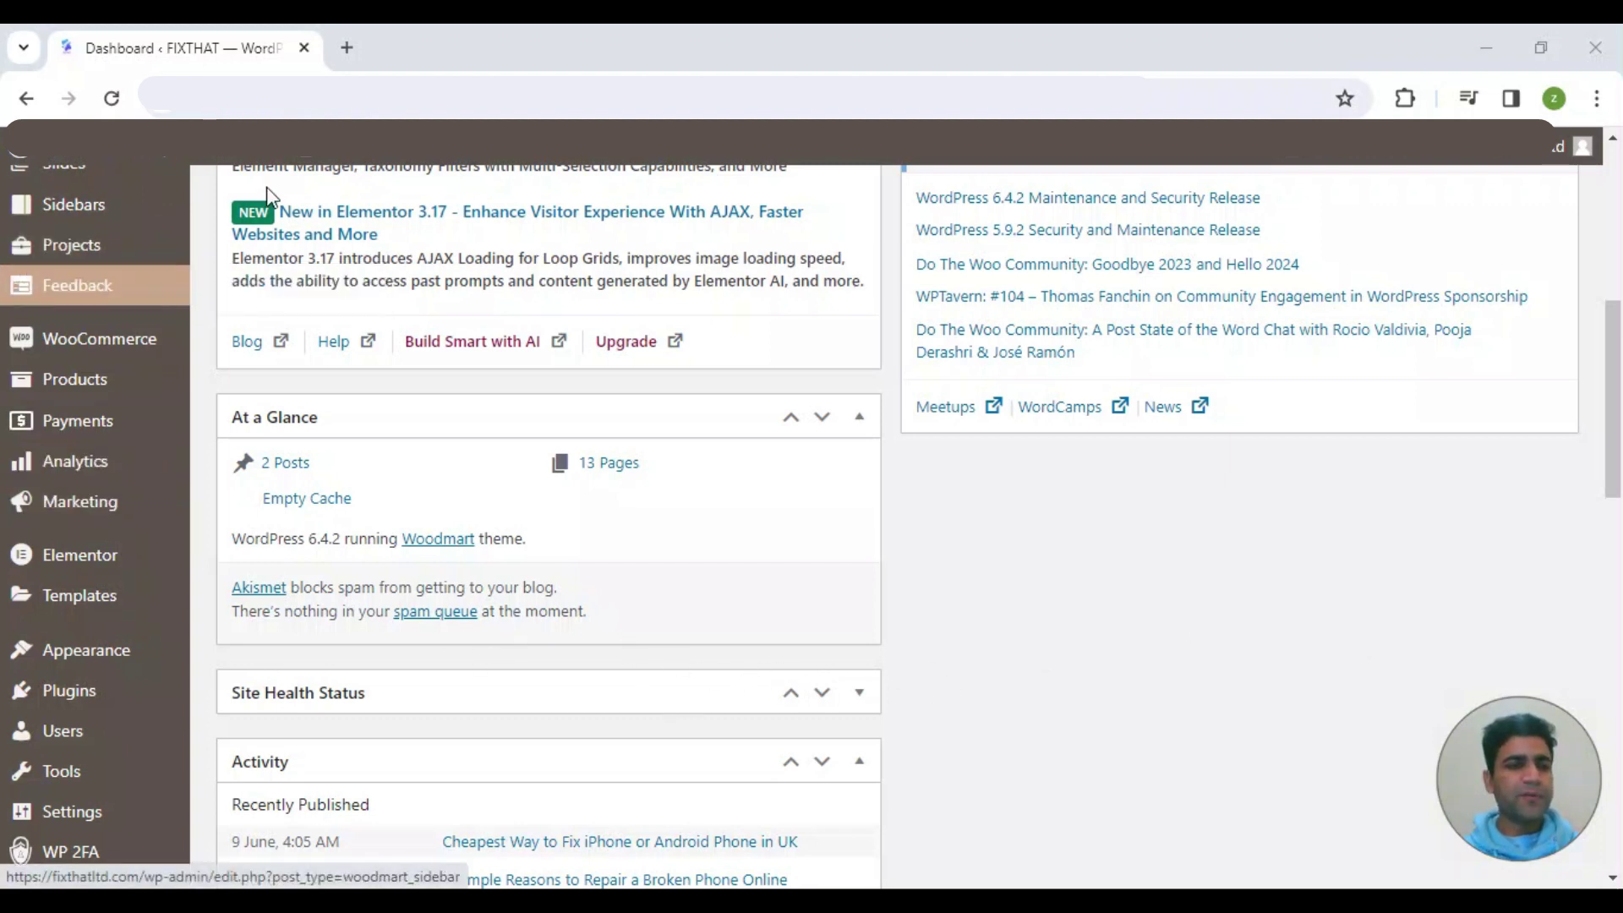
Step: Open the page for adding a new plugin to the WordPress site
mouse_move(120, 597)
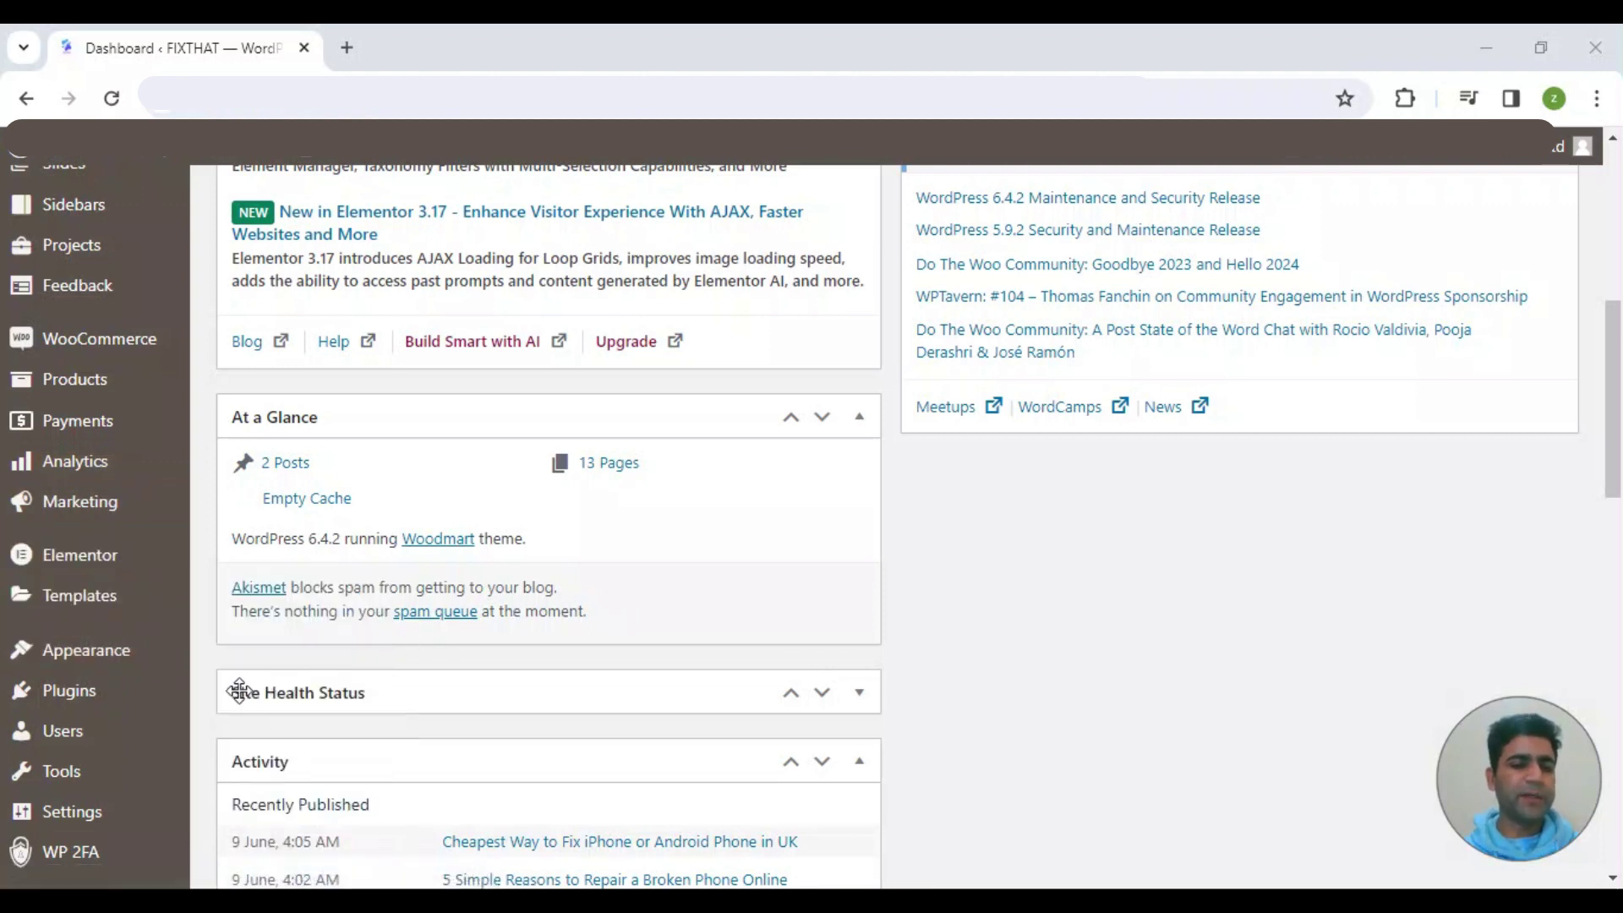
mouse_move(88, 700)
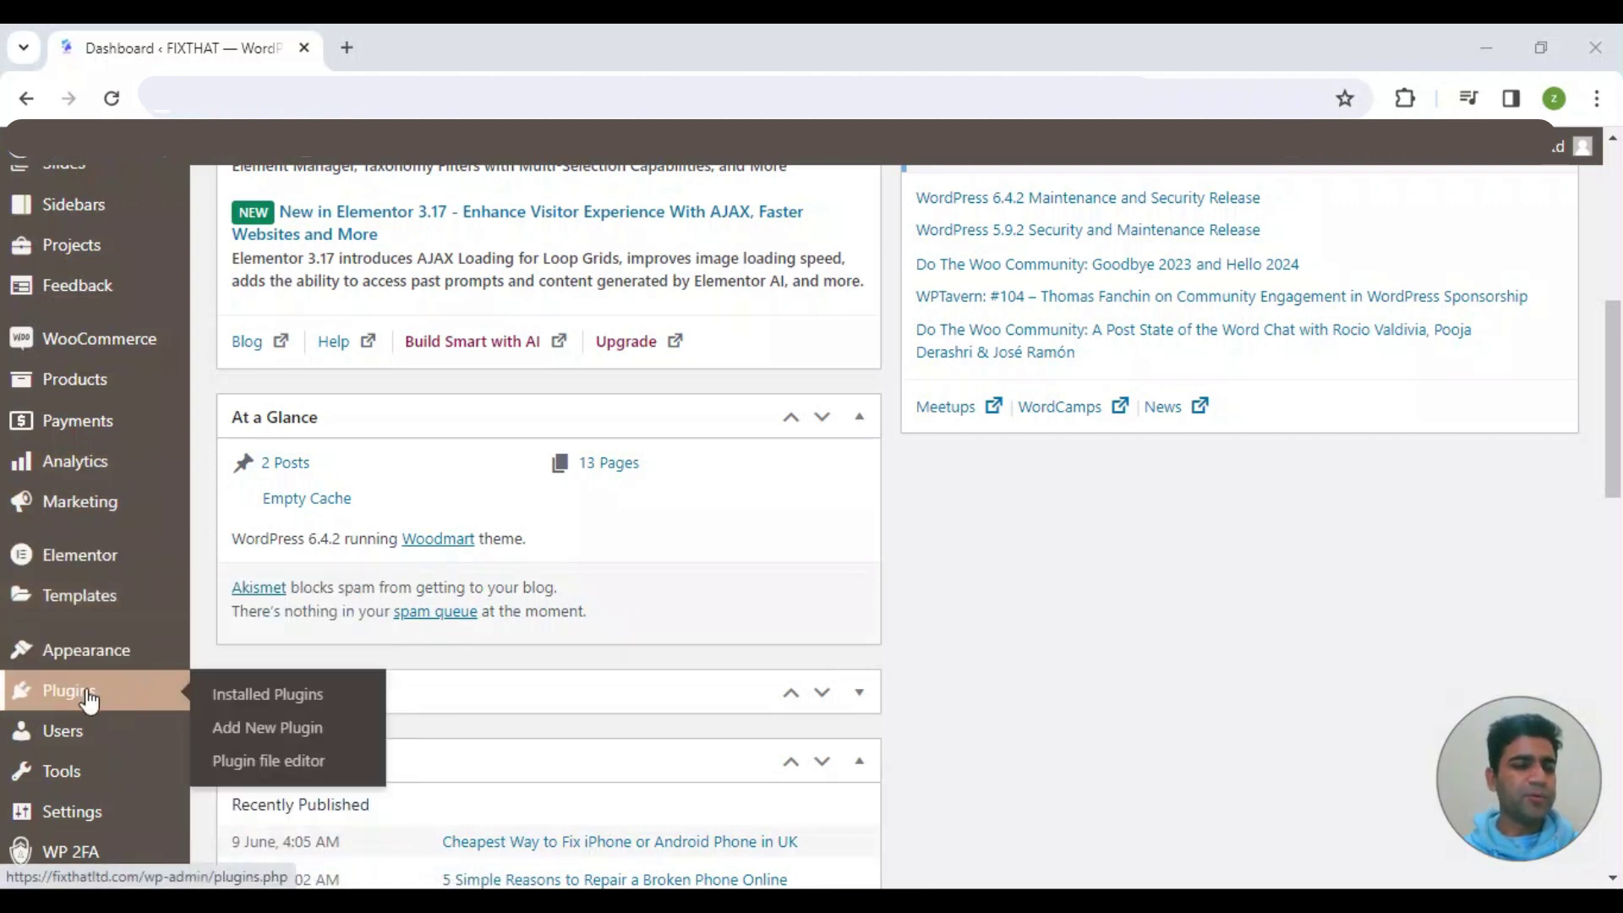
click(132, 701)
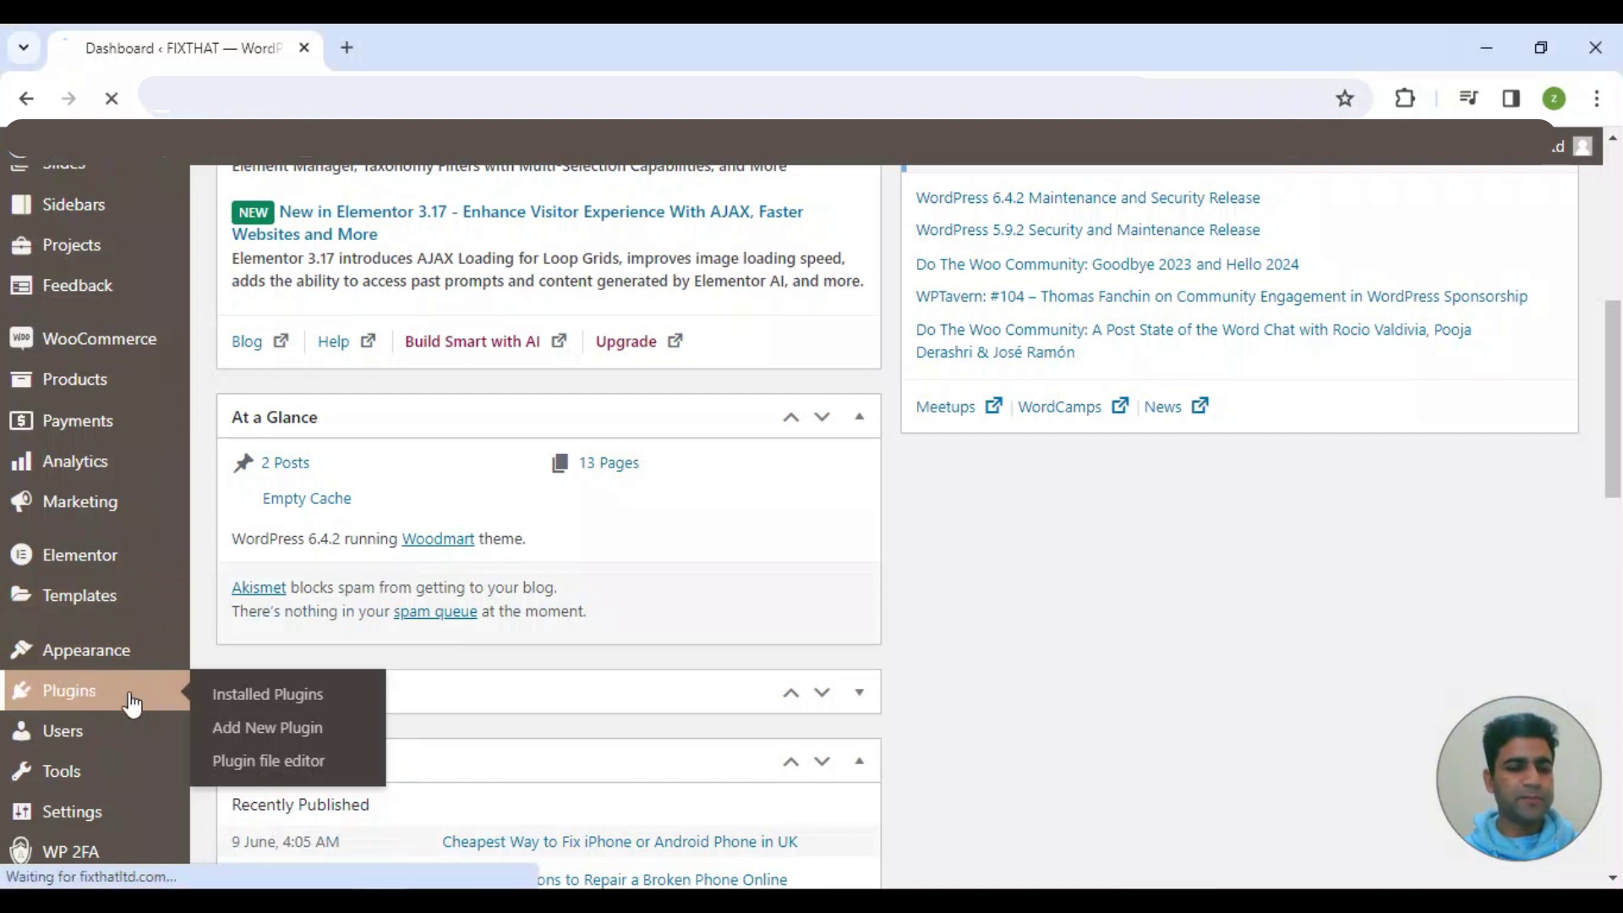
click(298, 729)
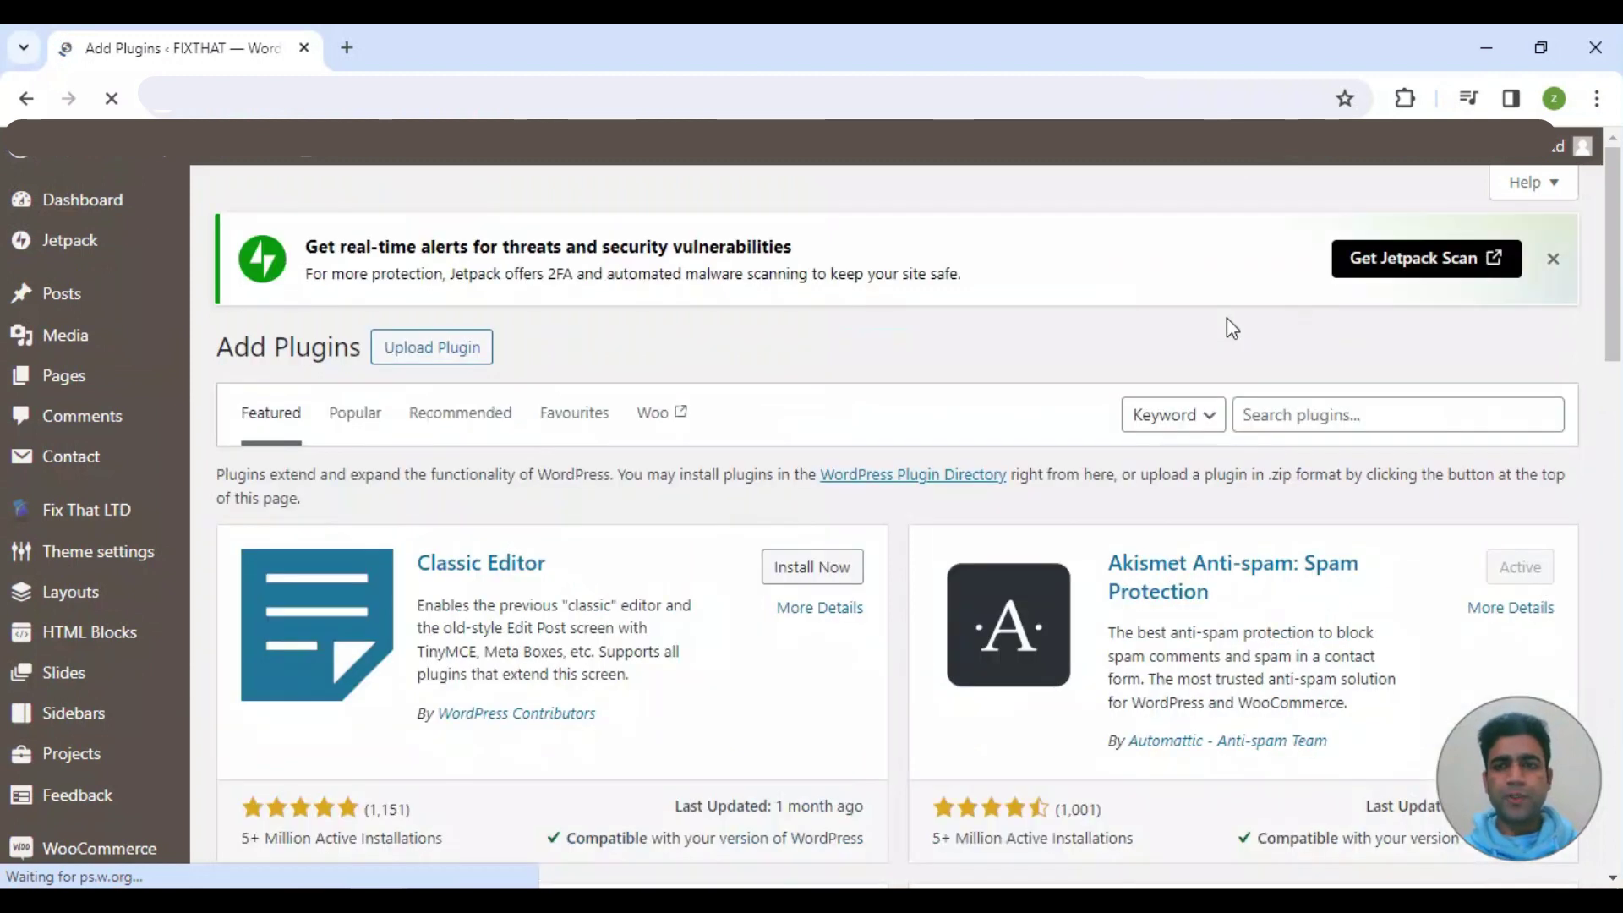
Step: Search the plugin directory for "updraftplus" and install UpdraftPlus: WordPress Backup & Migration Plugin
click(1283, 406)
text(up)
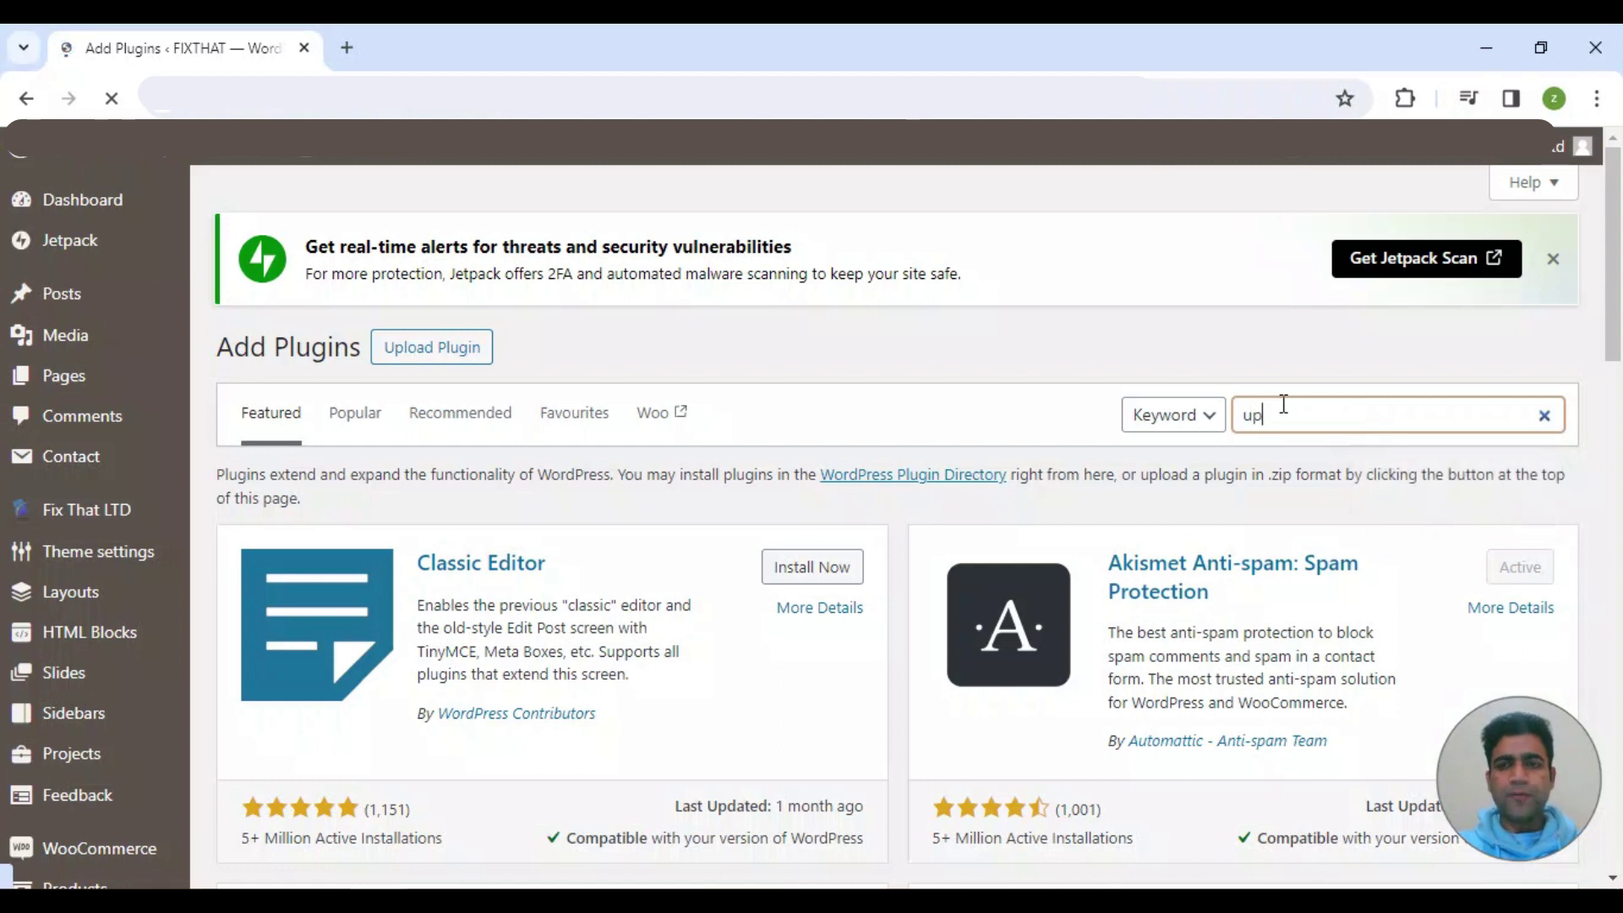
text(draf)
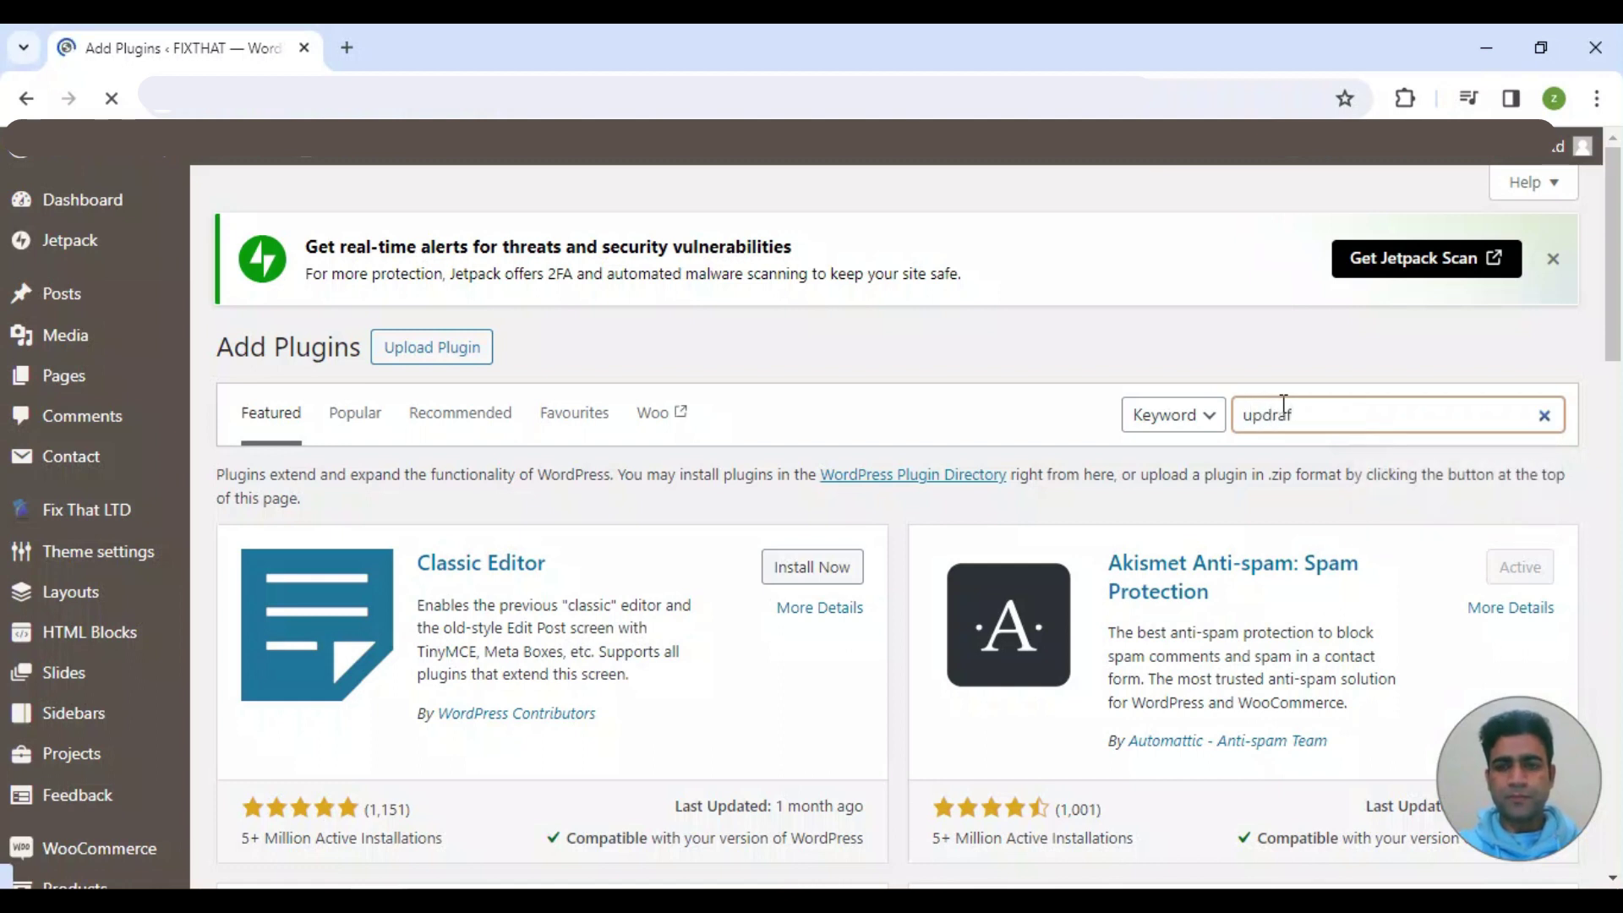
text(tpl)
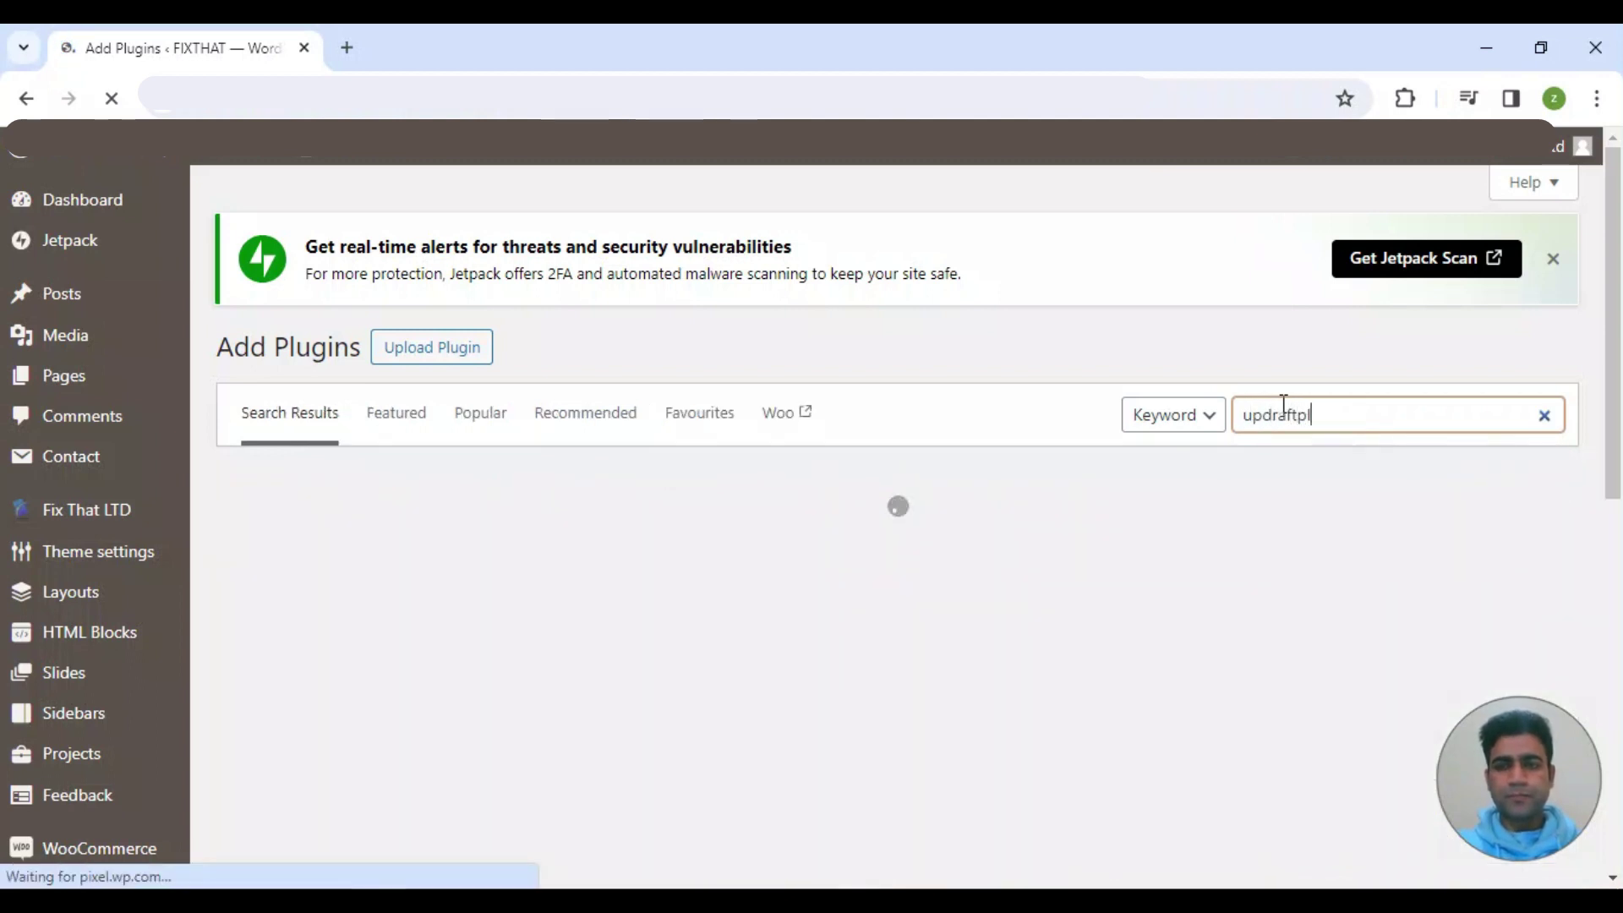
text(us)
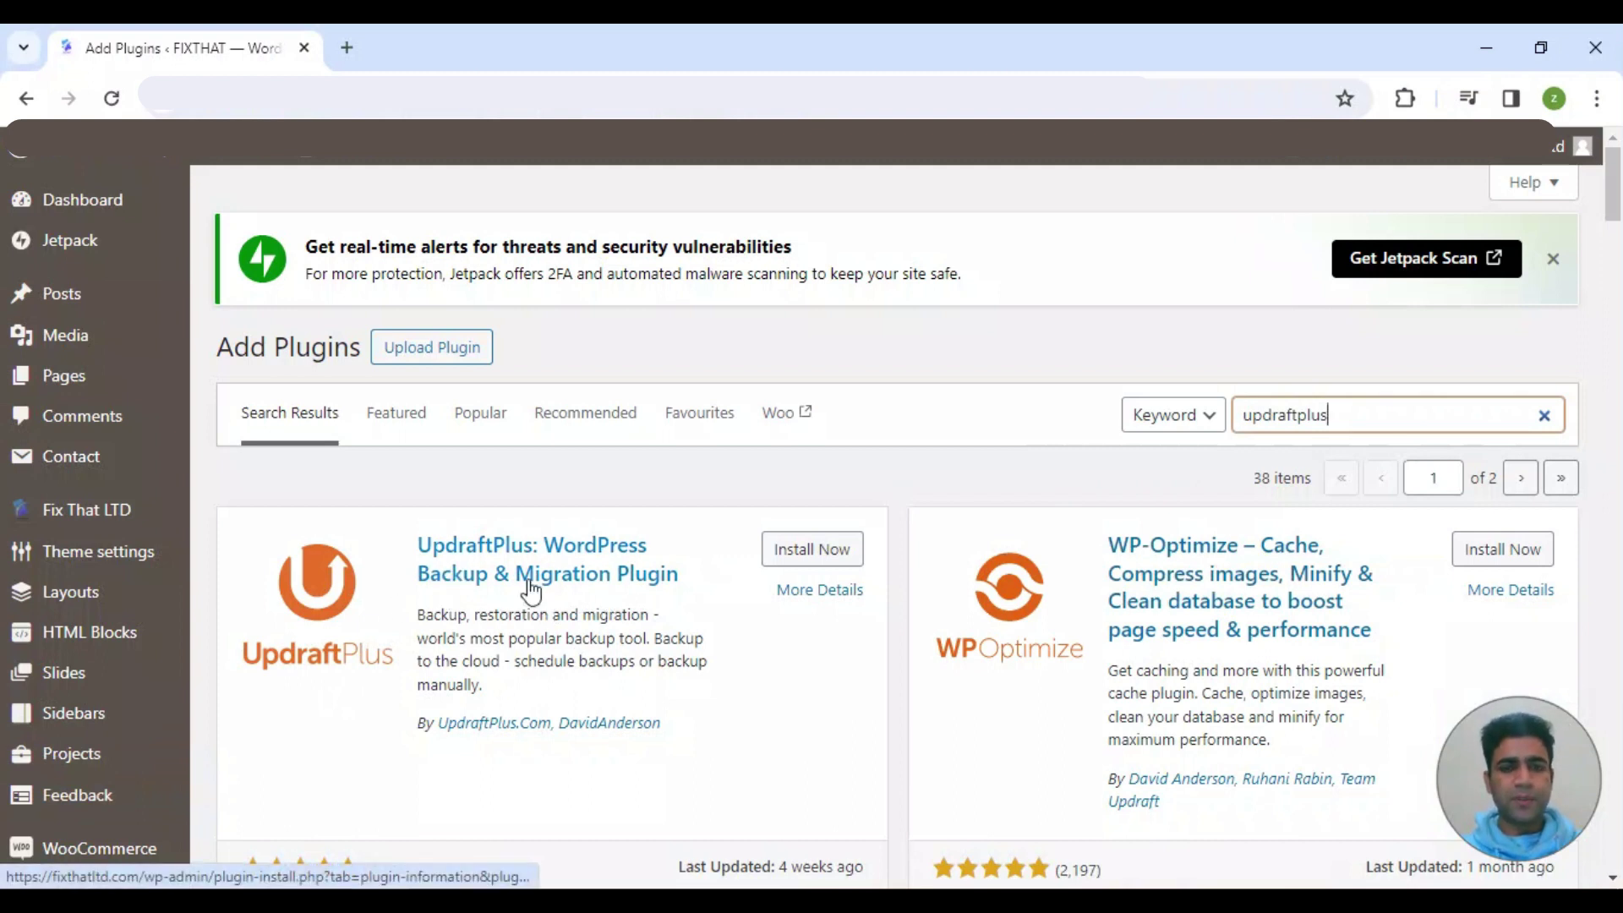
scroll(529, 584, down, 2)
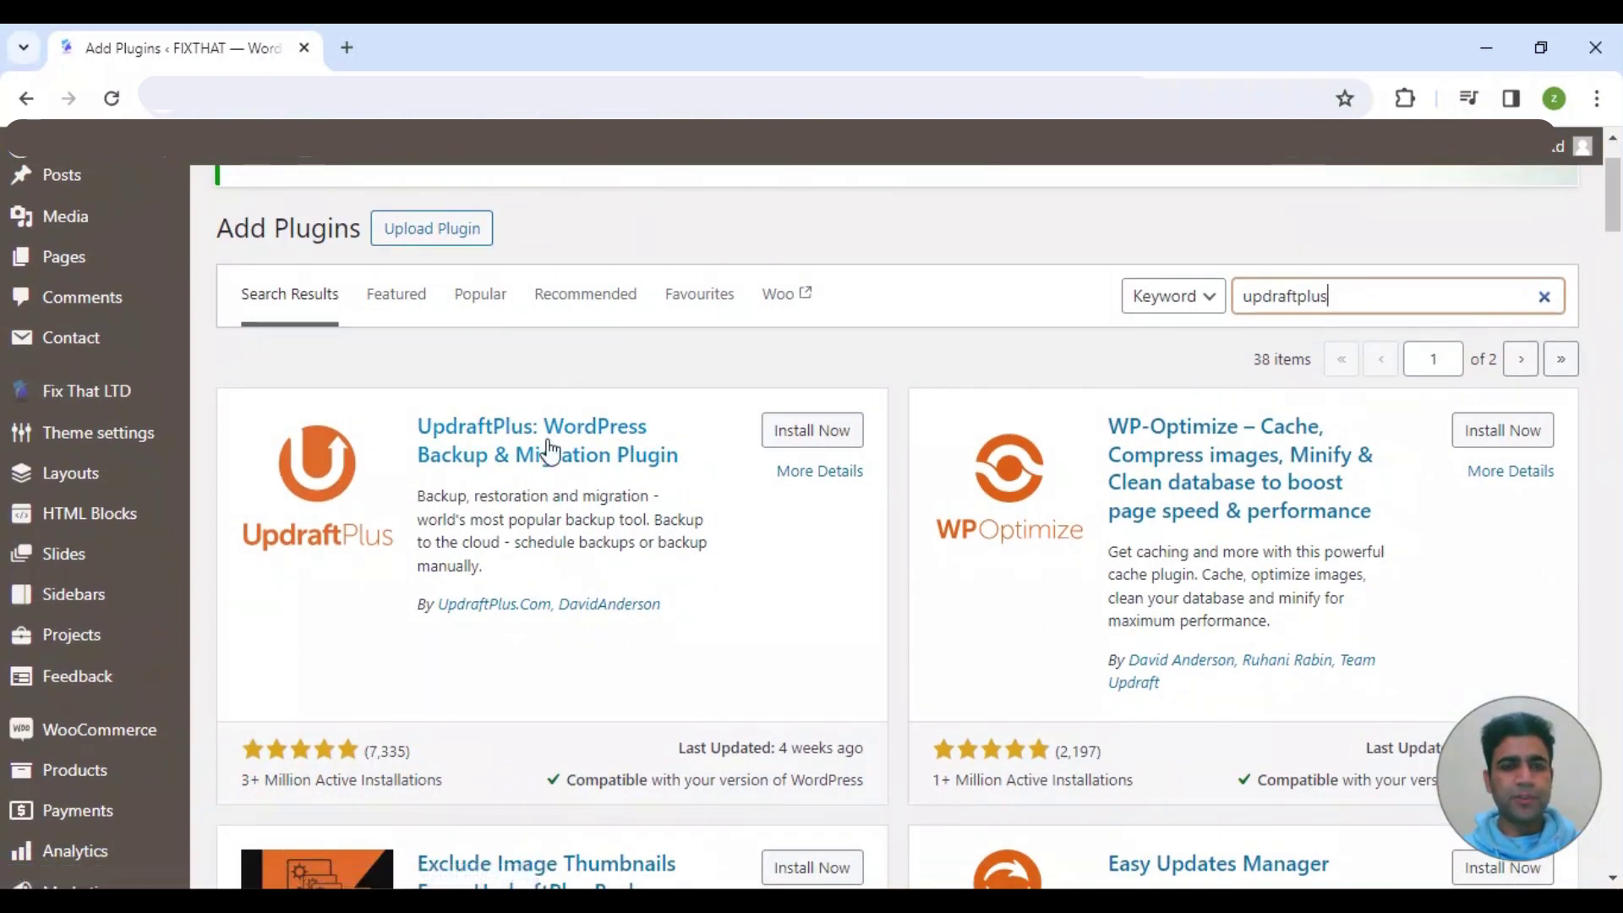
click(806, 433)
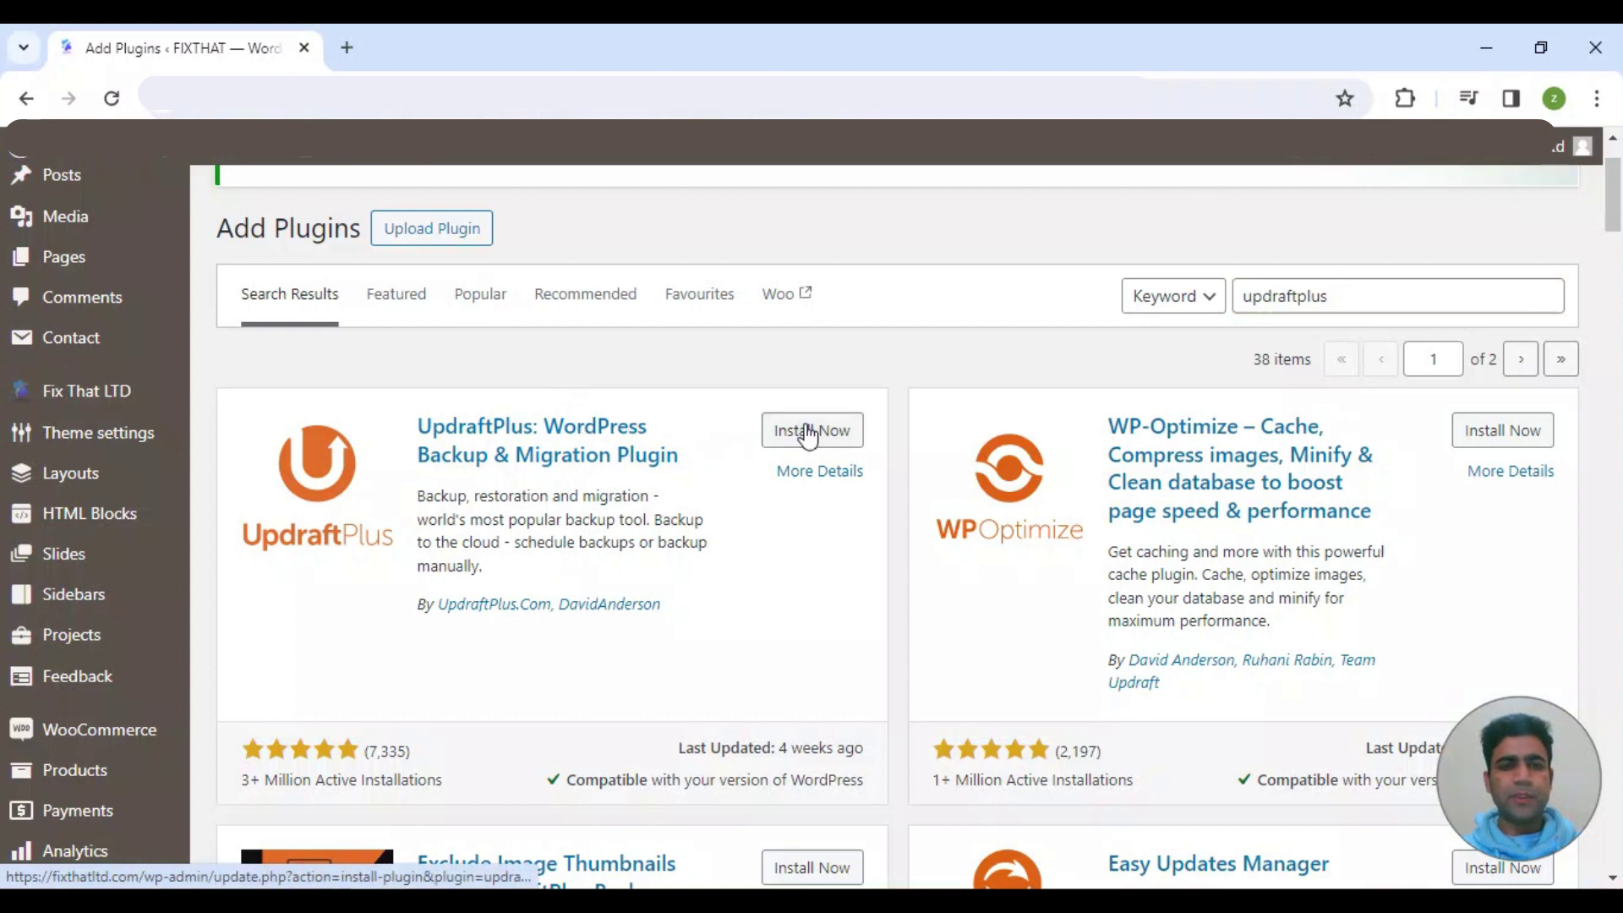
Step: Examine the screenshots in the UpdraftPlus plugin details, then close the details
click(556, 451)
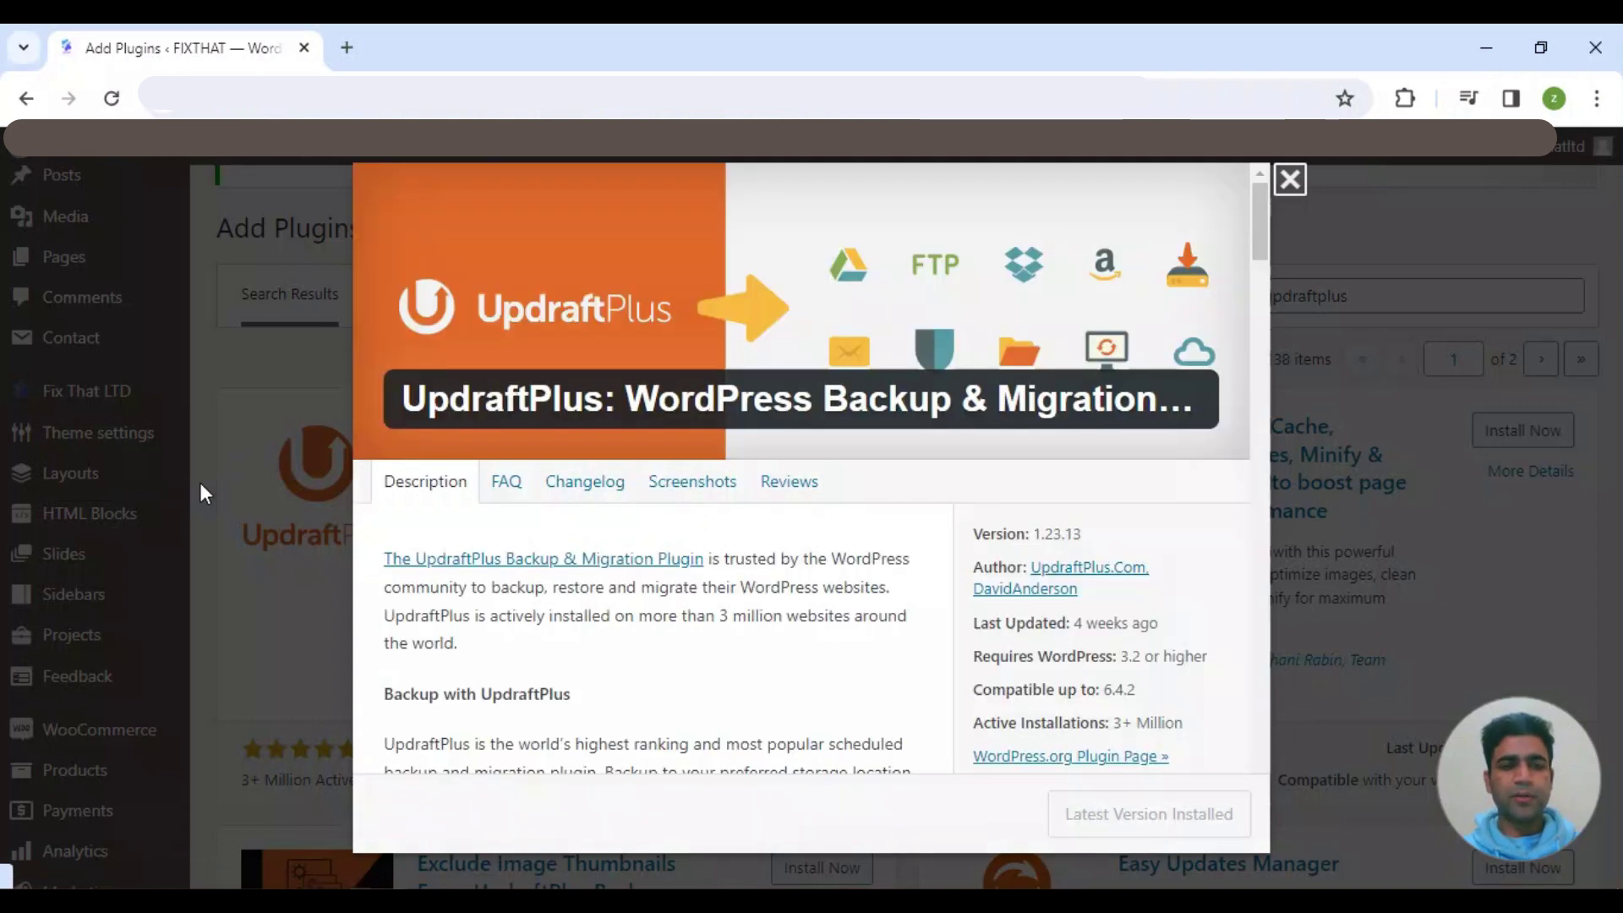
click(664, 474)
scroll(669, 663, down, 3)
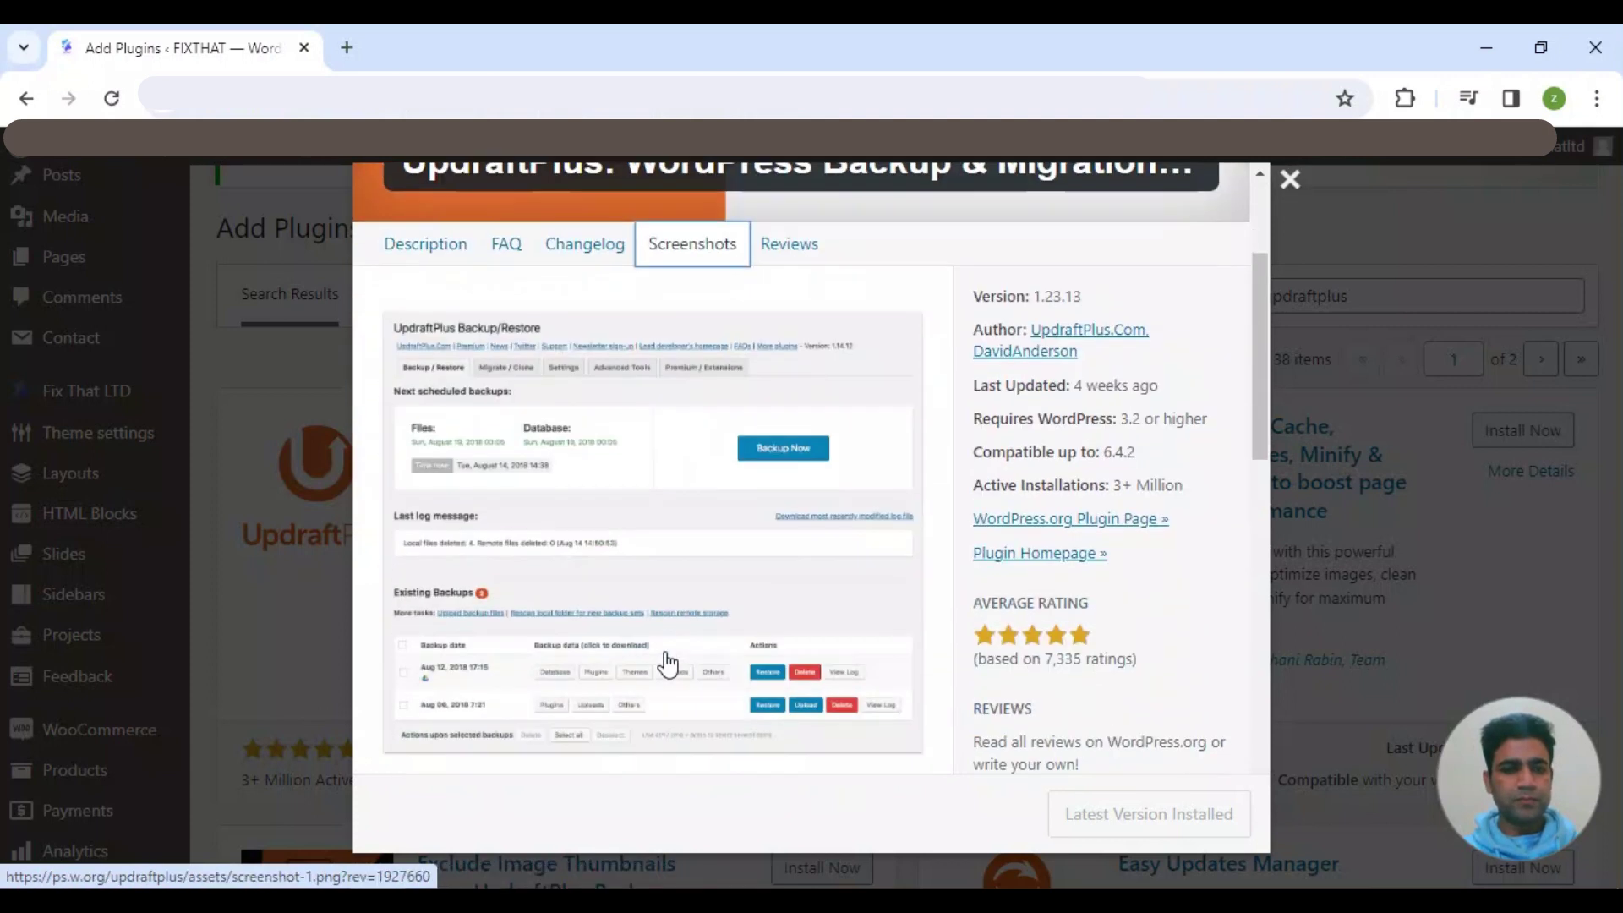
scroll(674, 565, down, 2)
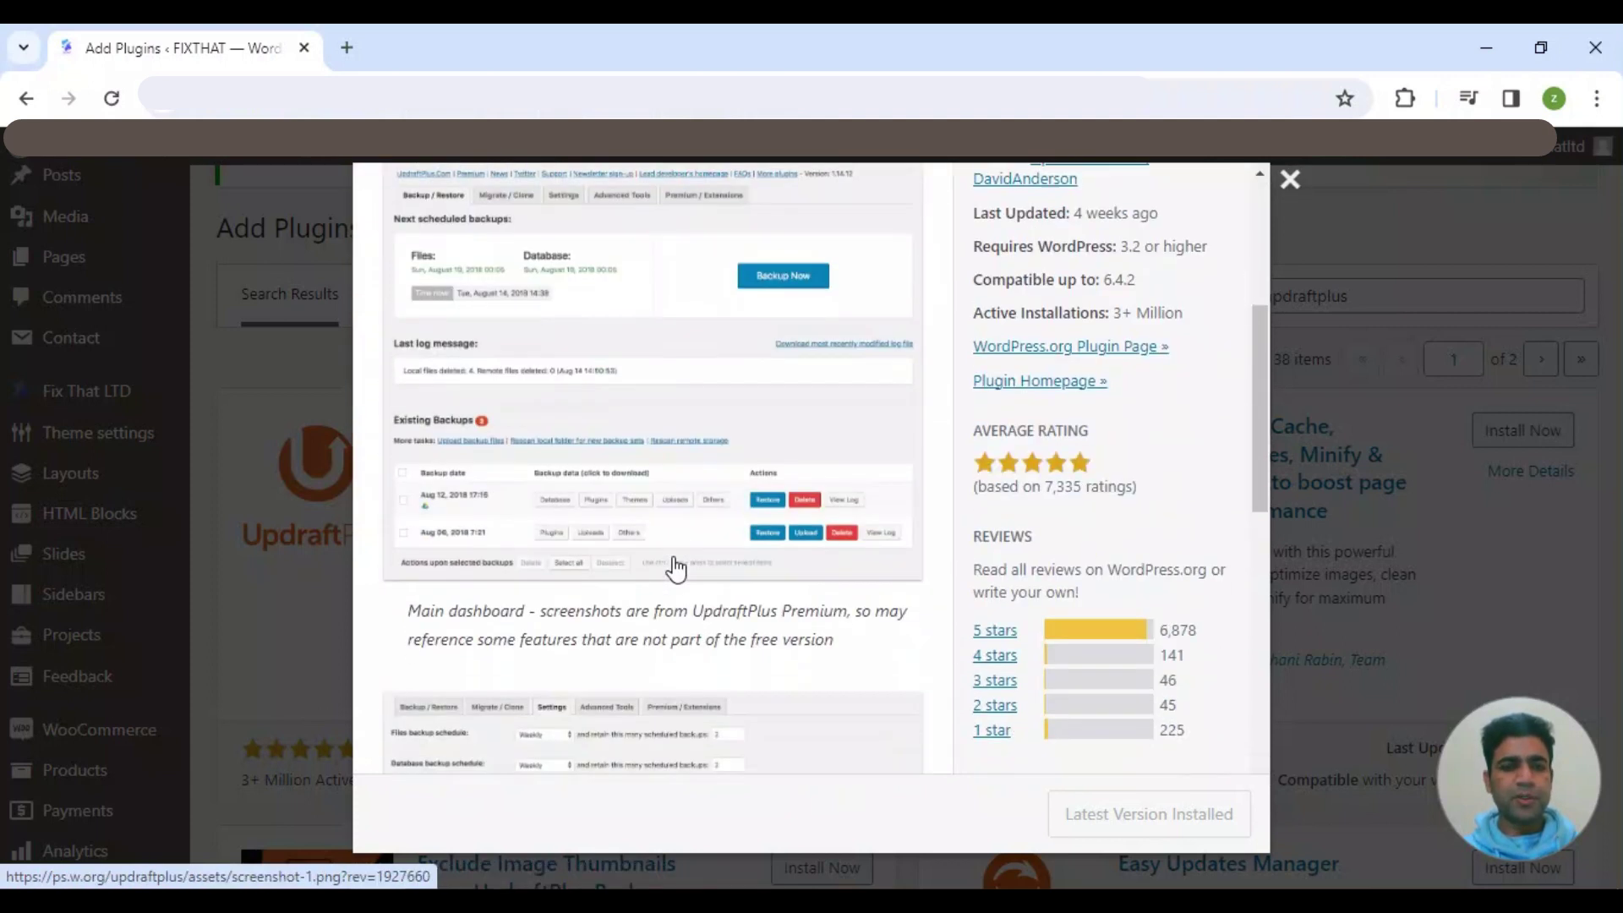
scroll(675, 568, down, 8)
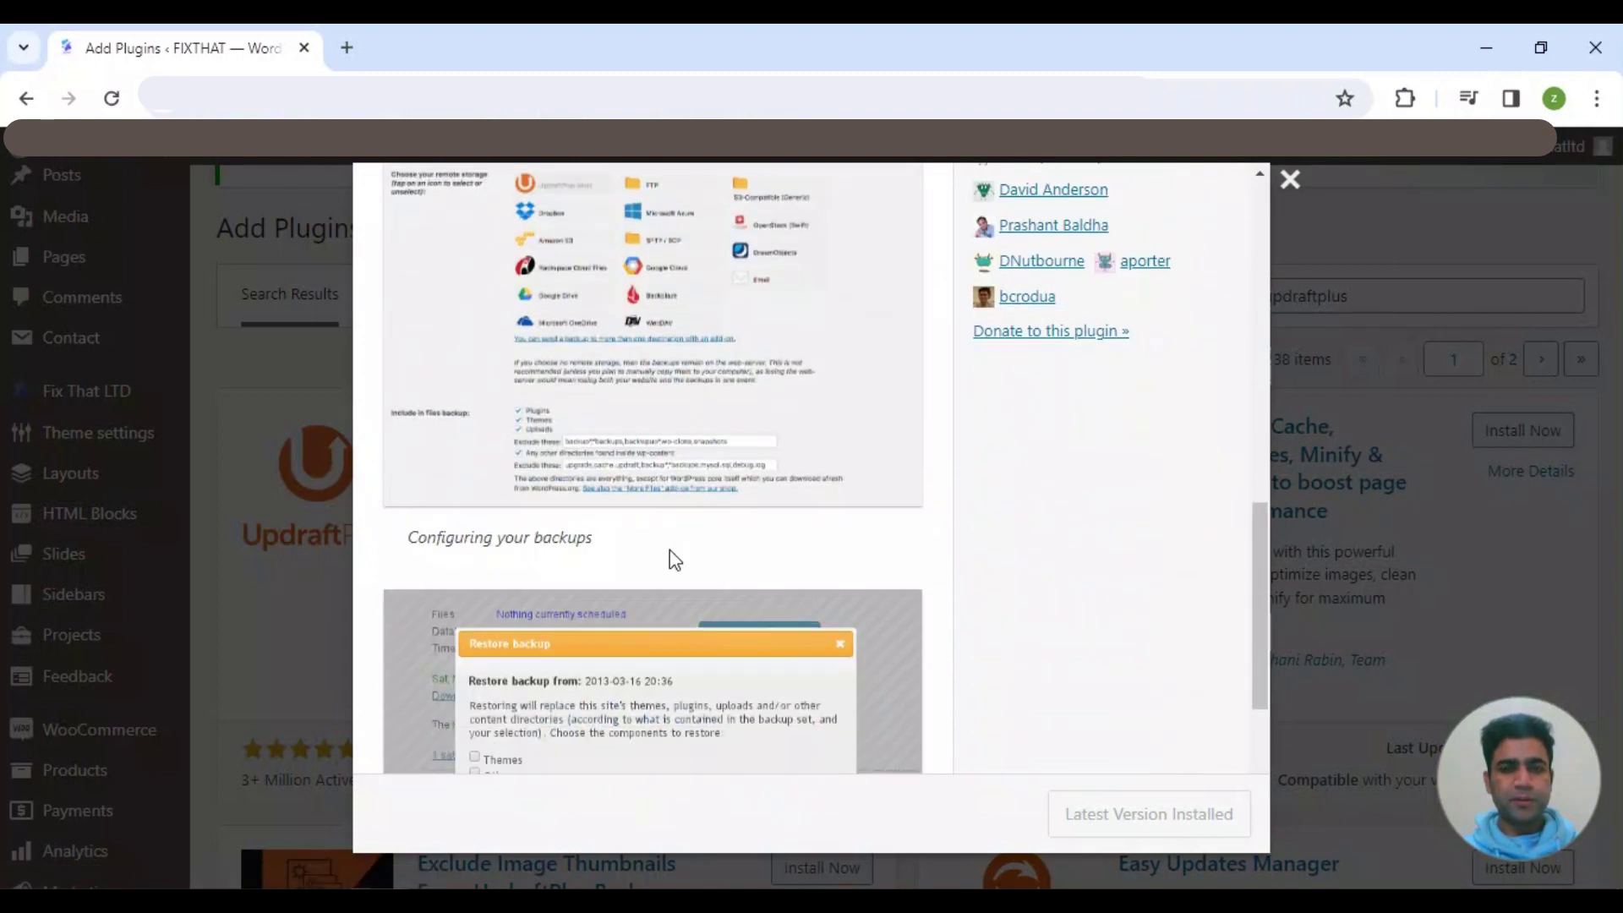
scroll(670, 550, down, 3)
scroll(670, 550, up, 15)
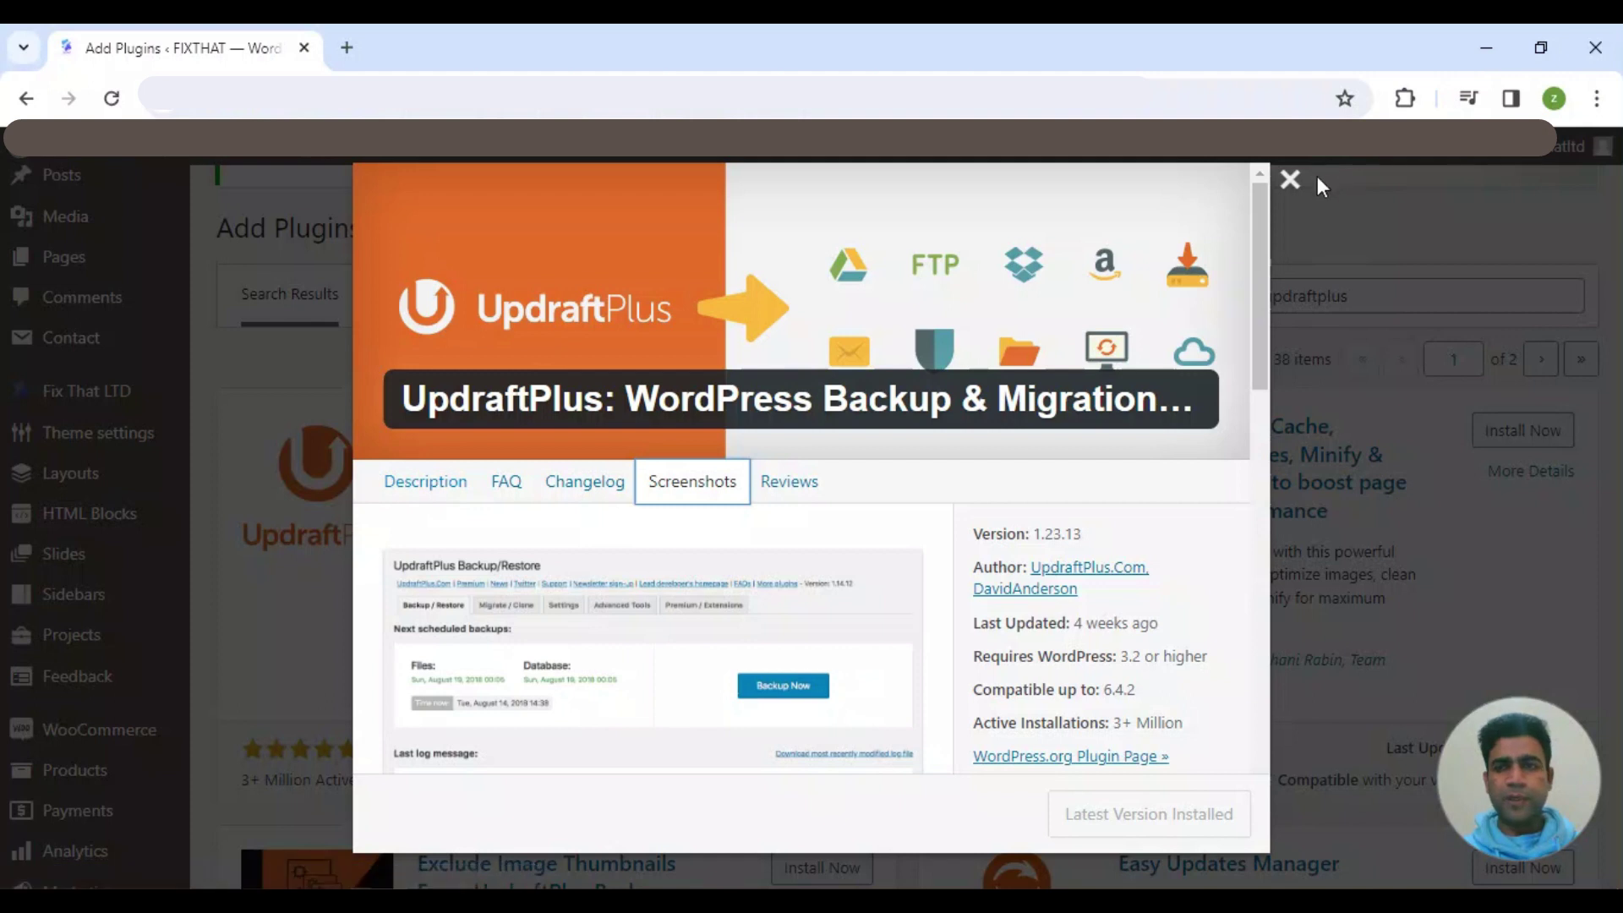
click(1290, 180)
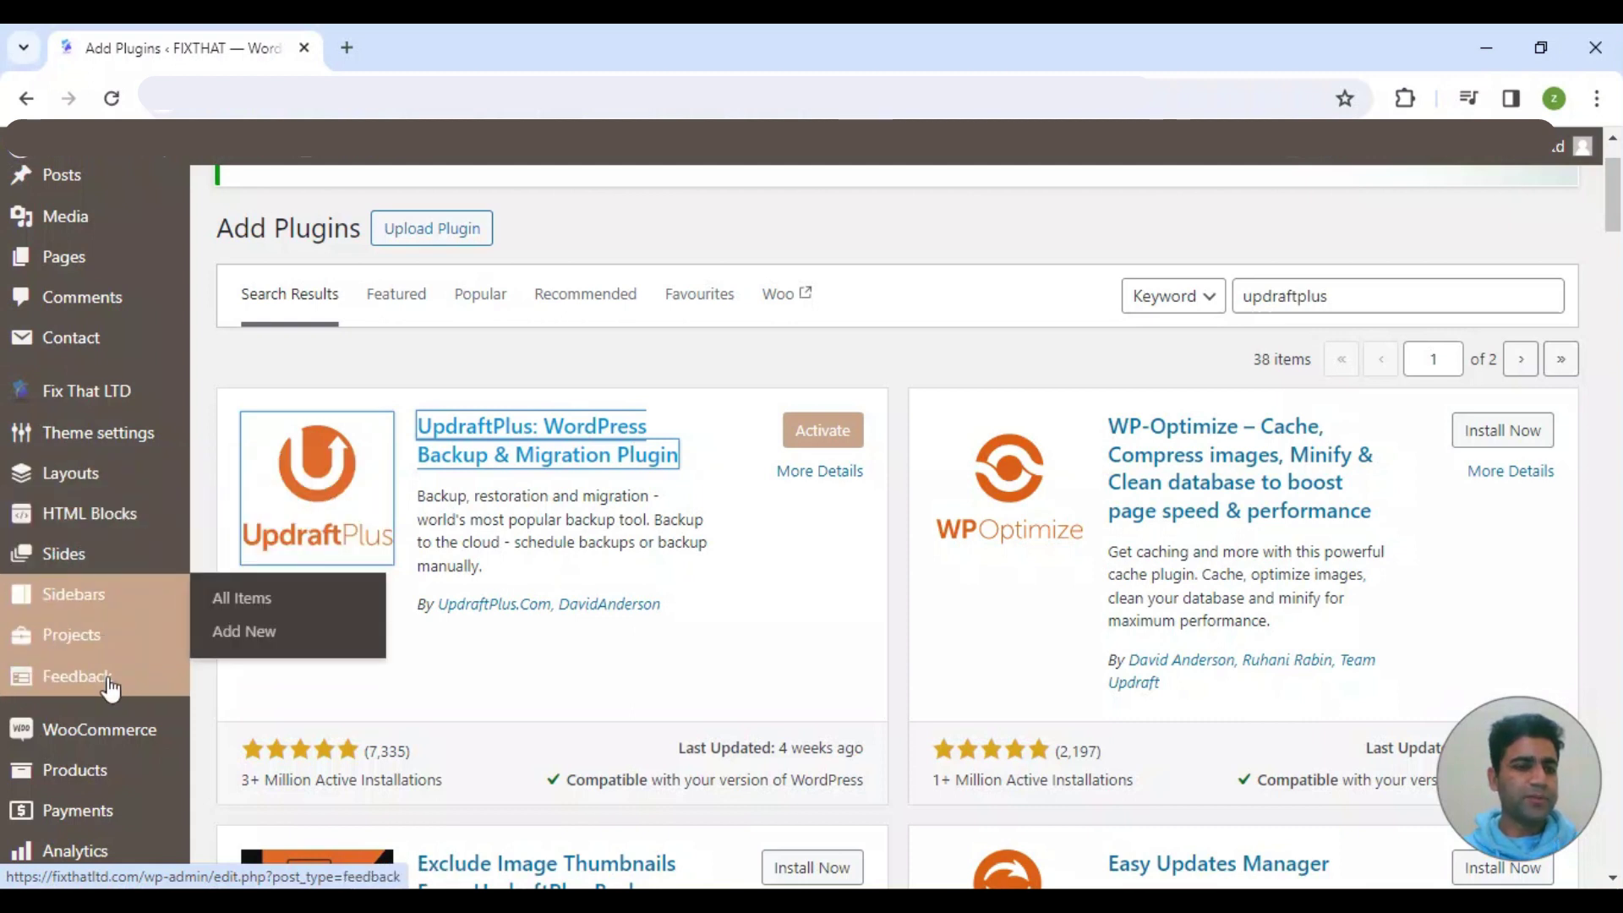
Step: Open the installed plugins list in a separate browser tab and locate UpdraftPlus - Backup/Restore
scroll(110, 685, down, 5)
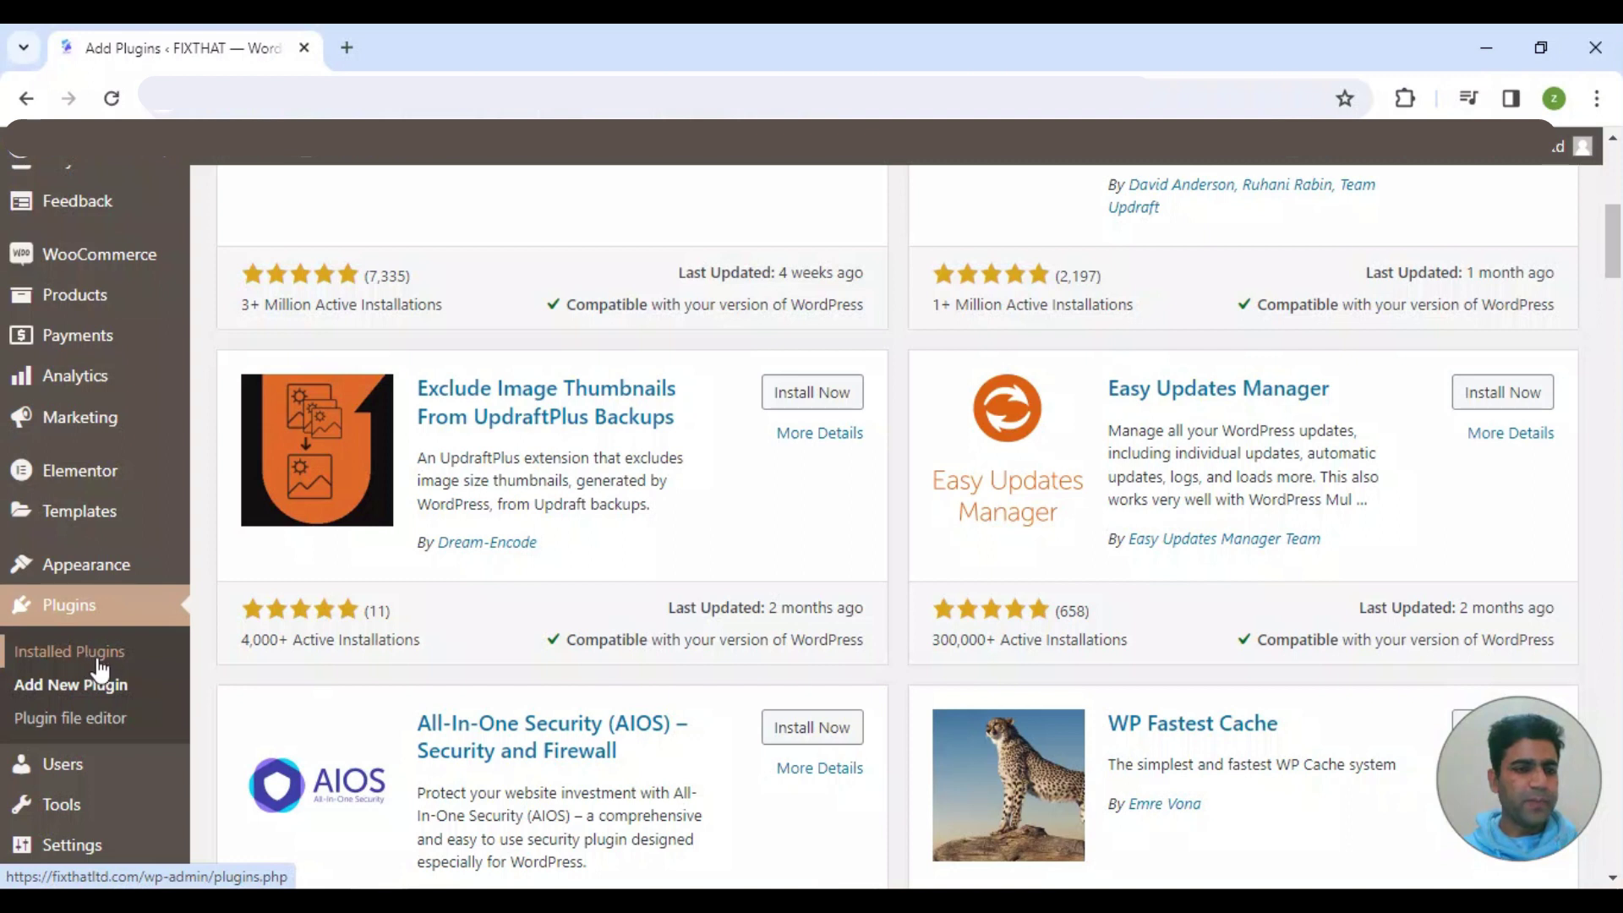
middle_click(98, 661)
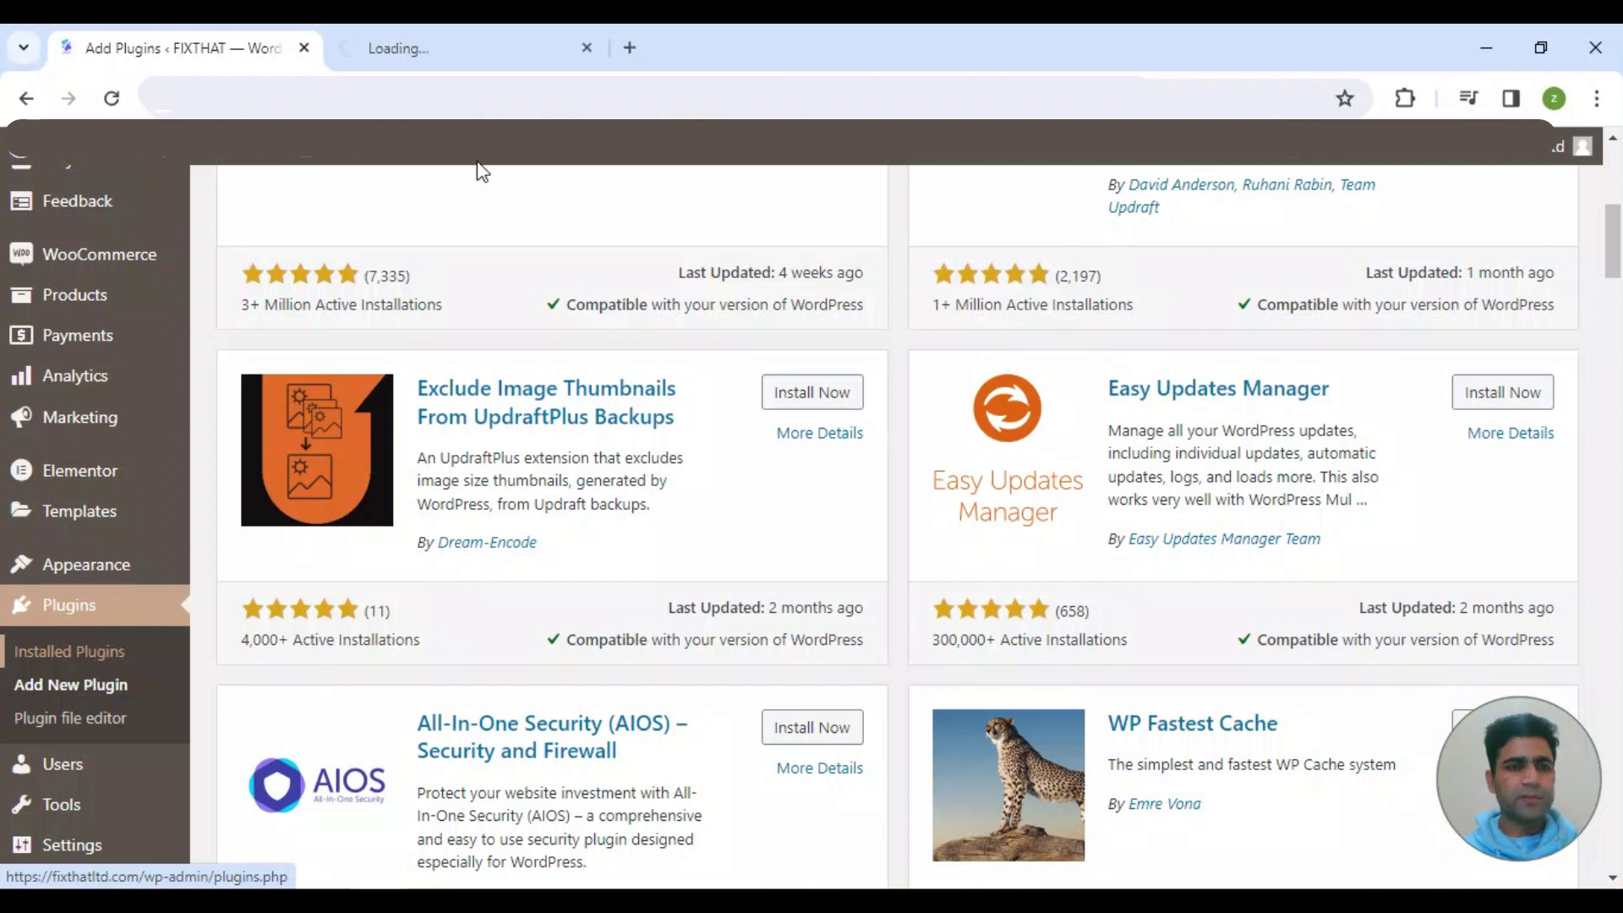
click(484, 49)
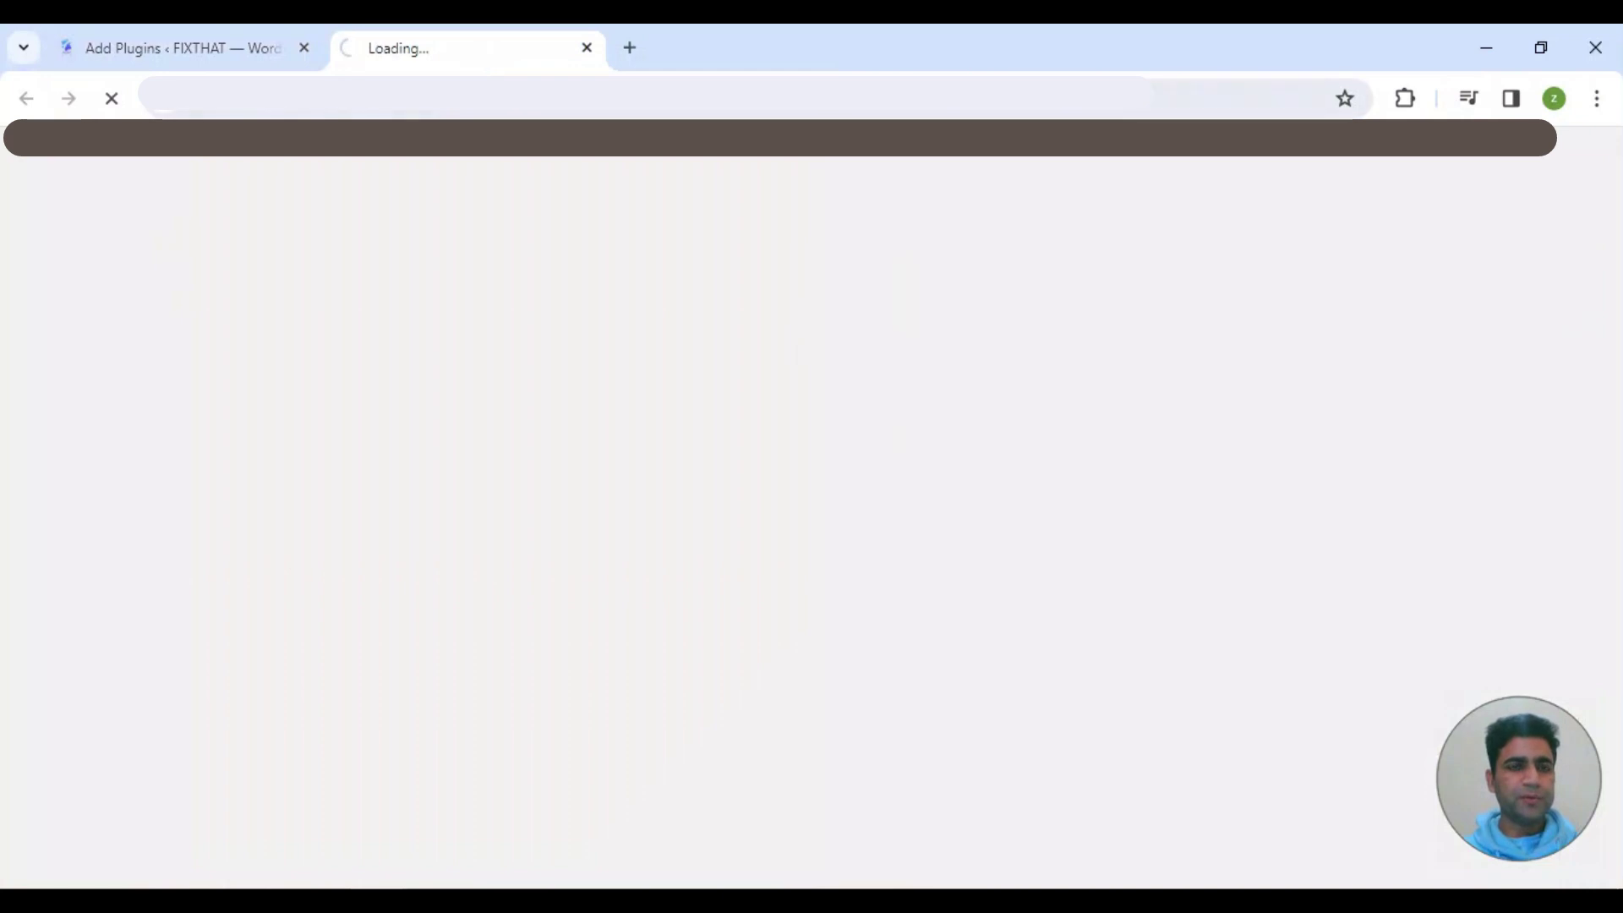
click(225, 56)
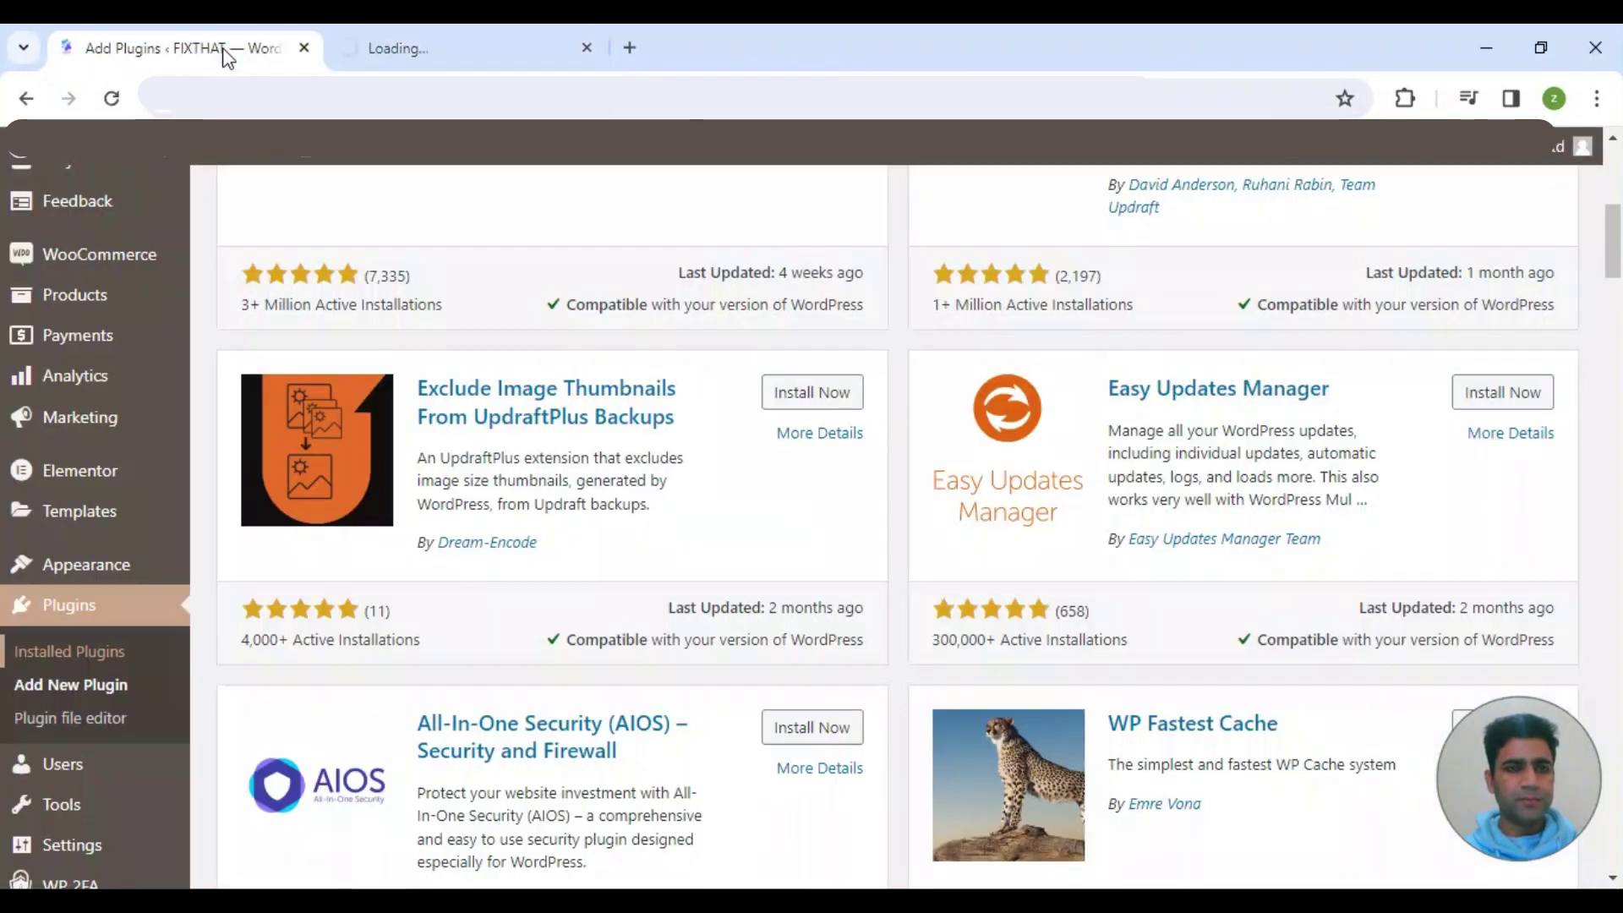
click(529, 30)
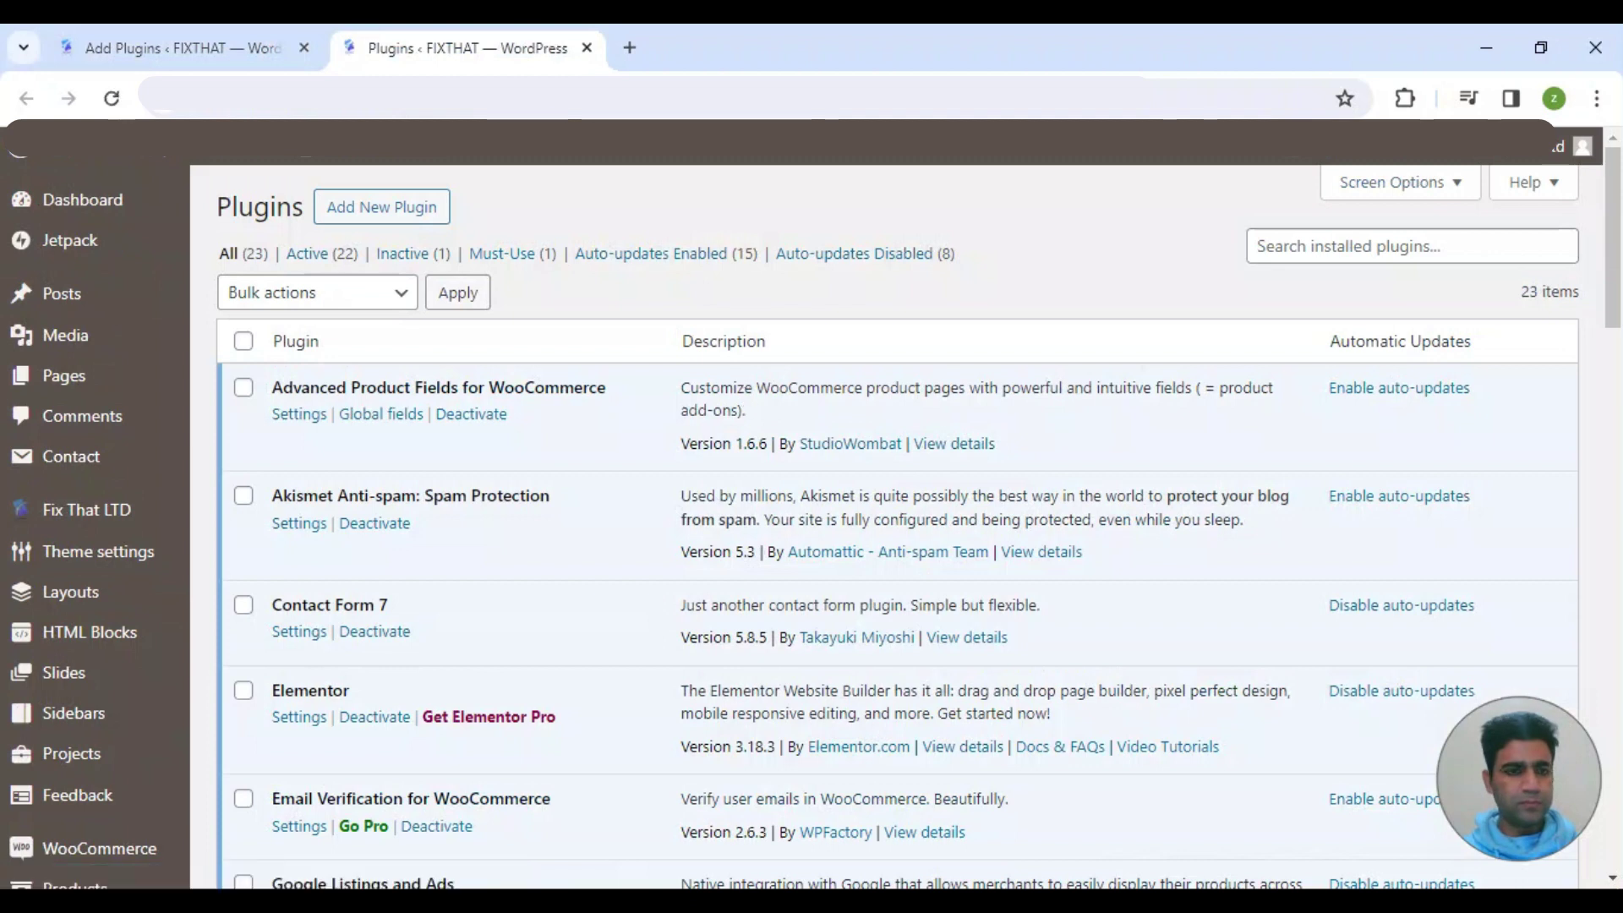
scroll(301, 485, down, 15)
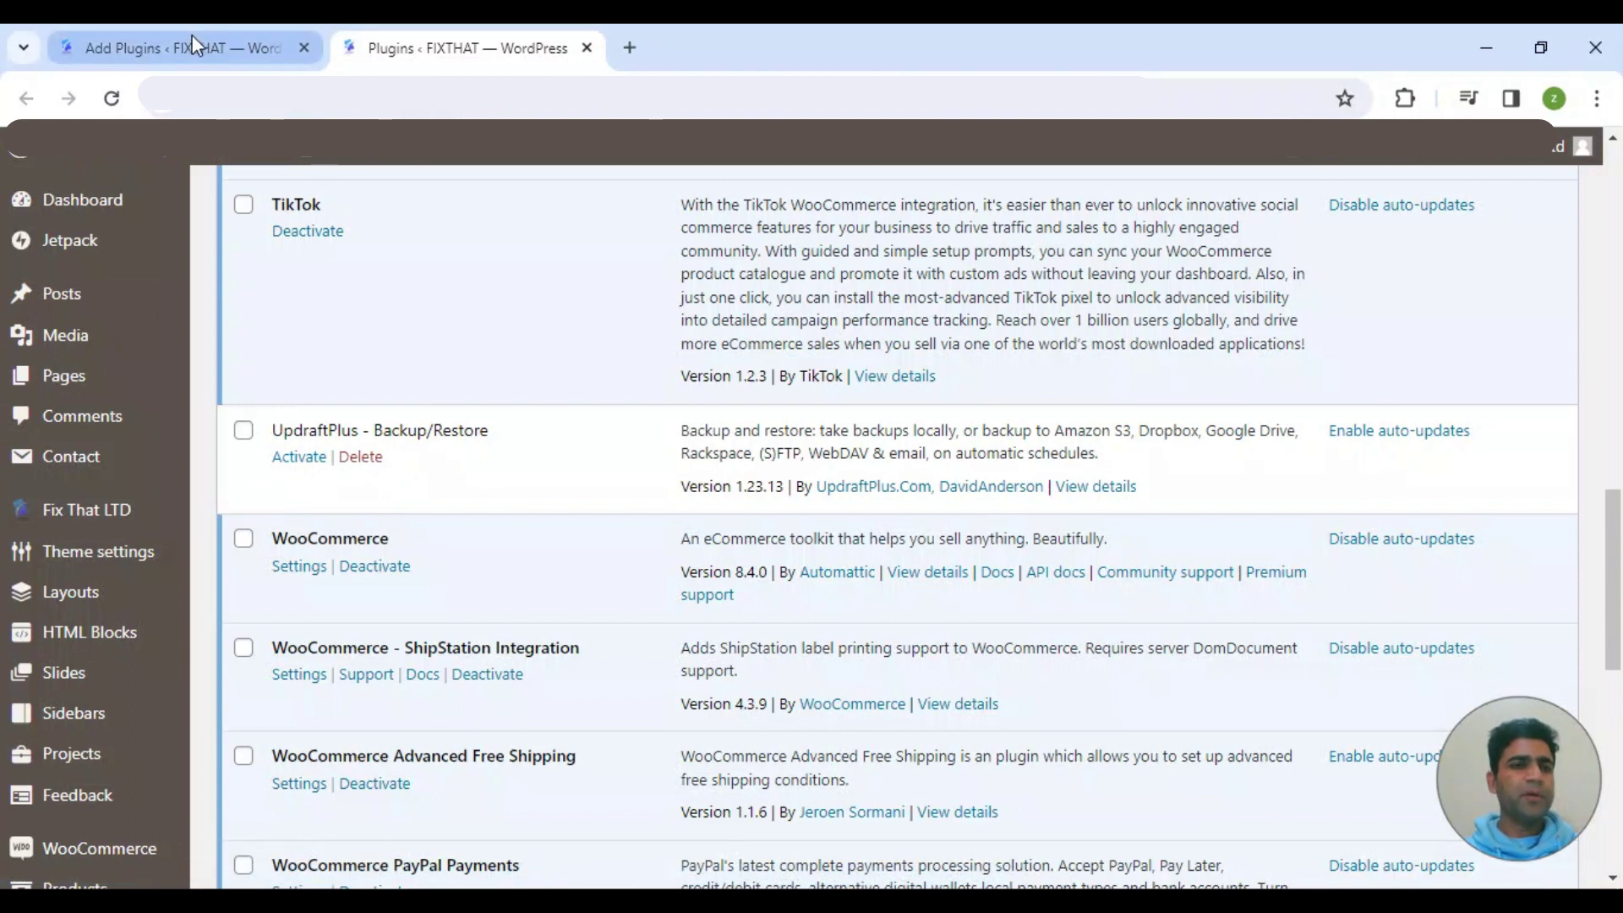
Step: Check the UpdraftPlus entry in the plugin search results for its activation option
click(213, 56)
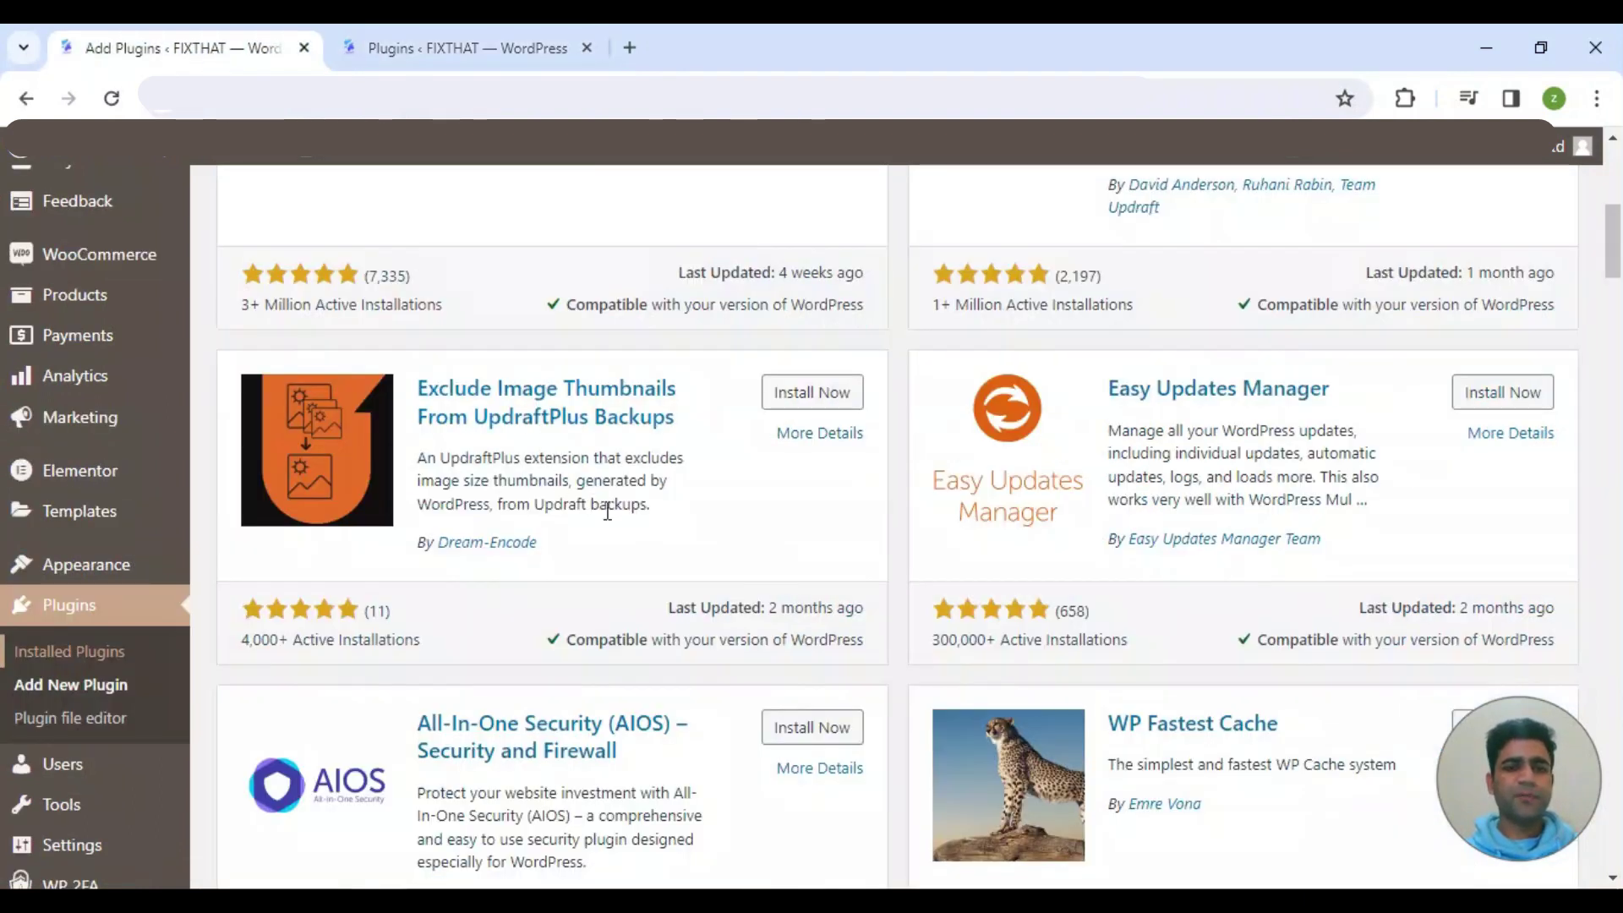
scroll(606, 511, up, 3)
scroll(592, 474, up, 3)
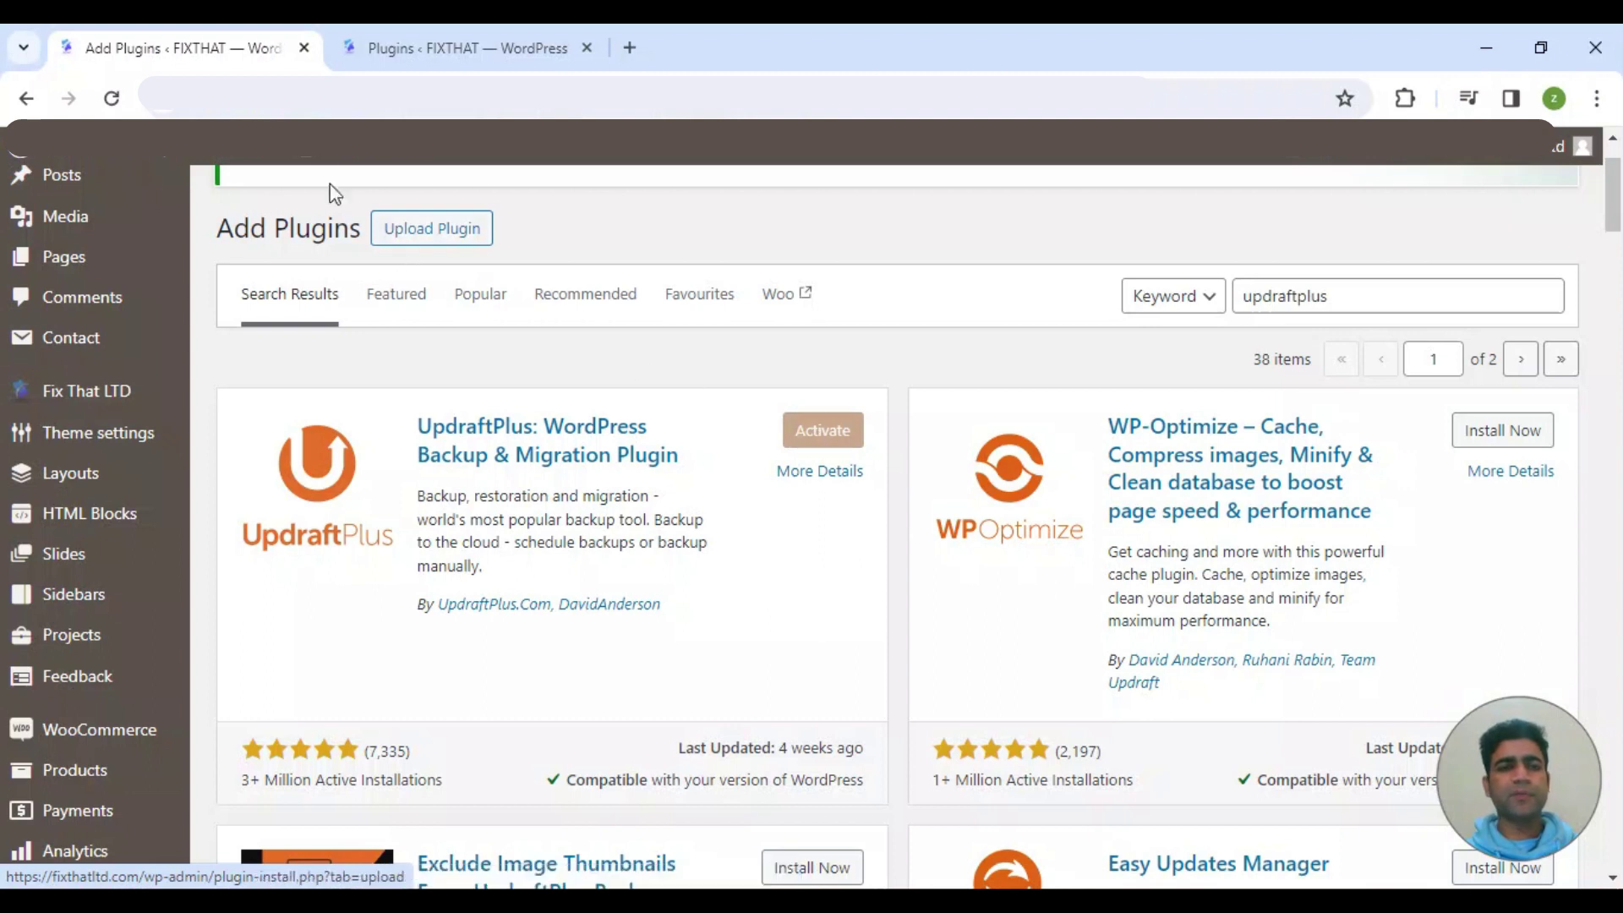
Step: Activate UpdraftPlus - Backup/Restore from the installed plugins list
click(390, 46)
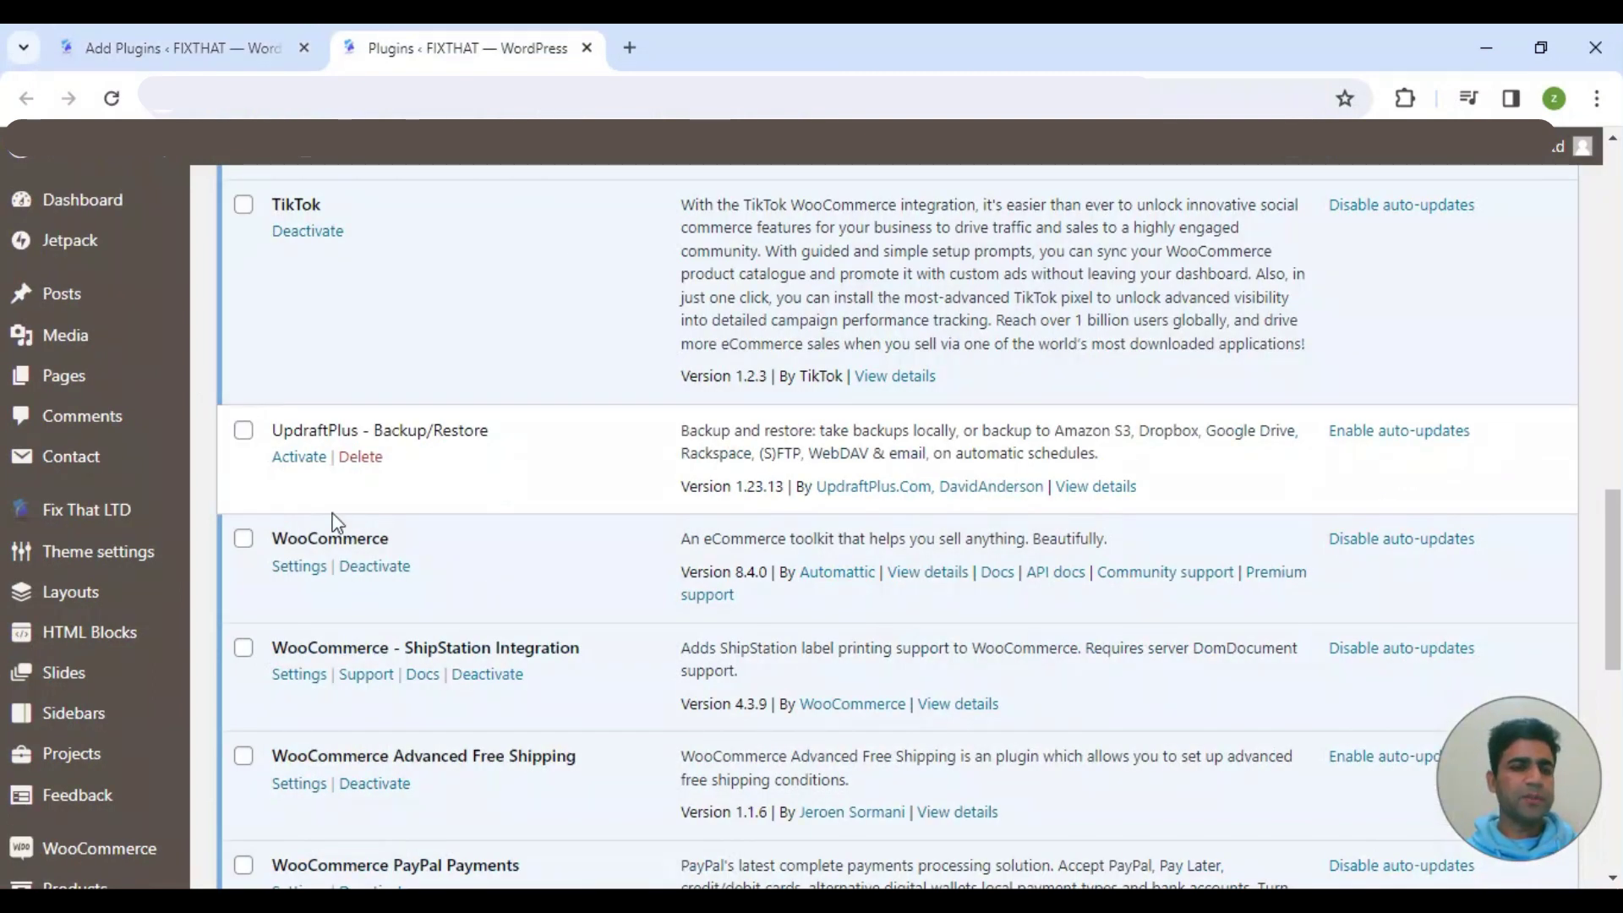
click(302, 460)
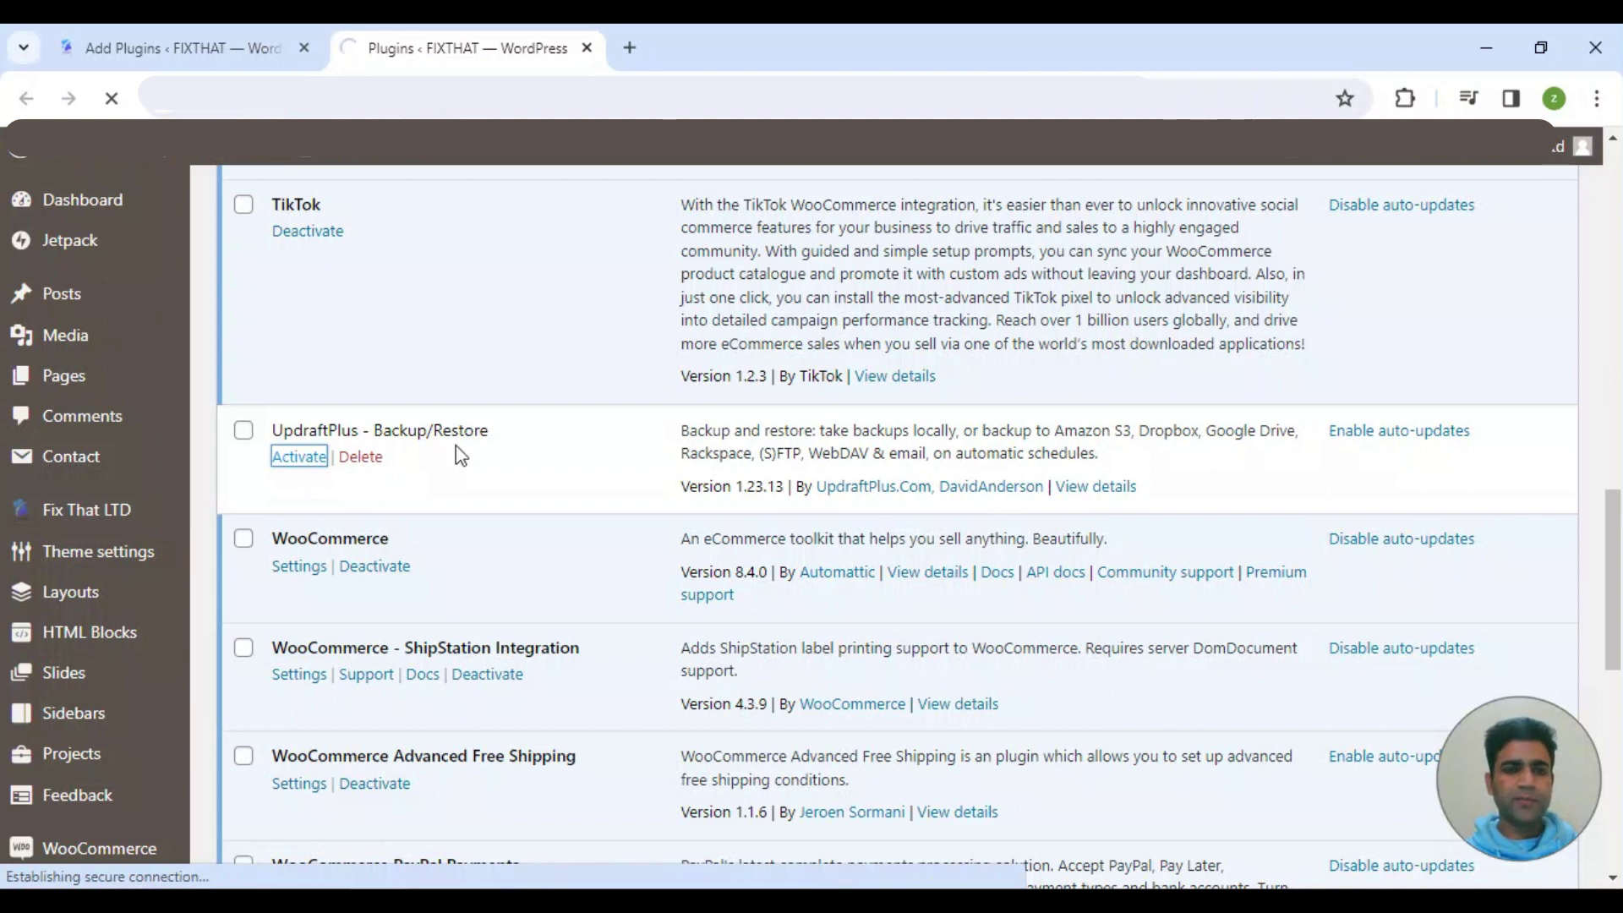
scroll(521, 473, down, 4)
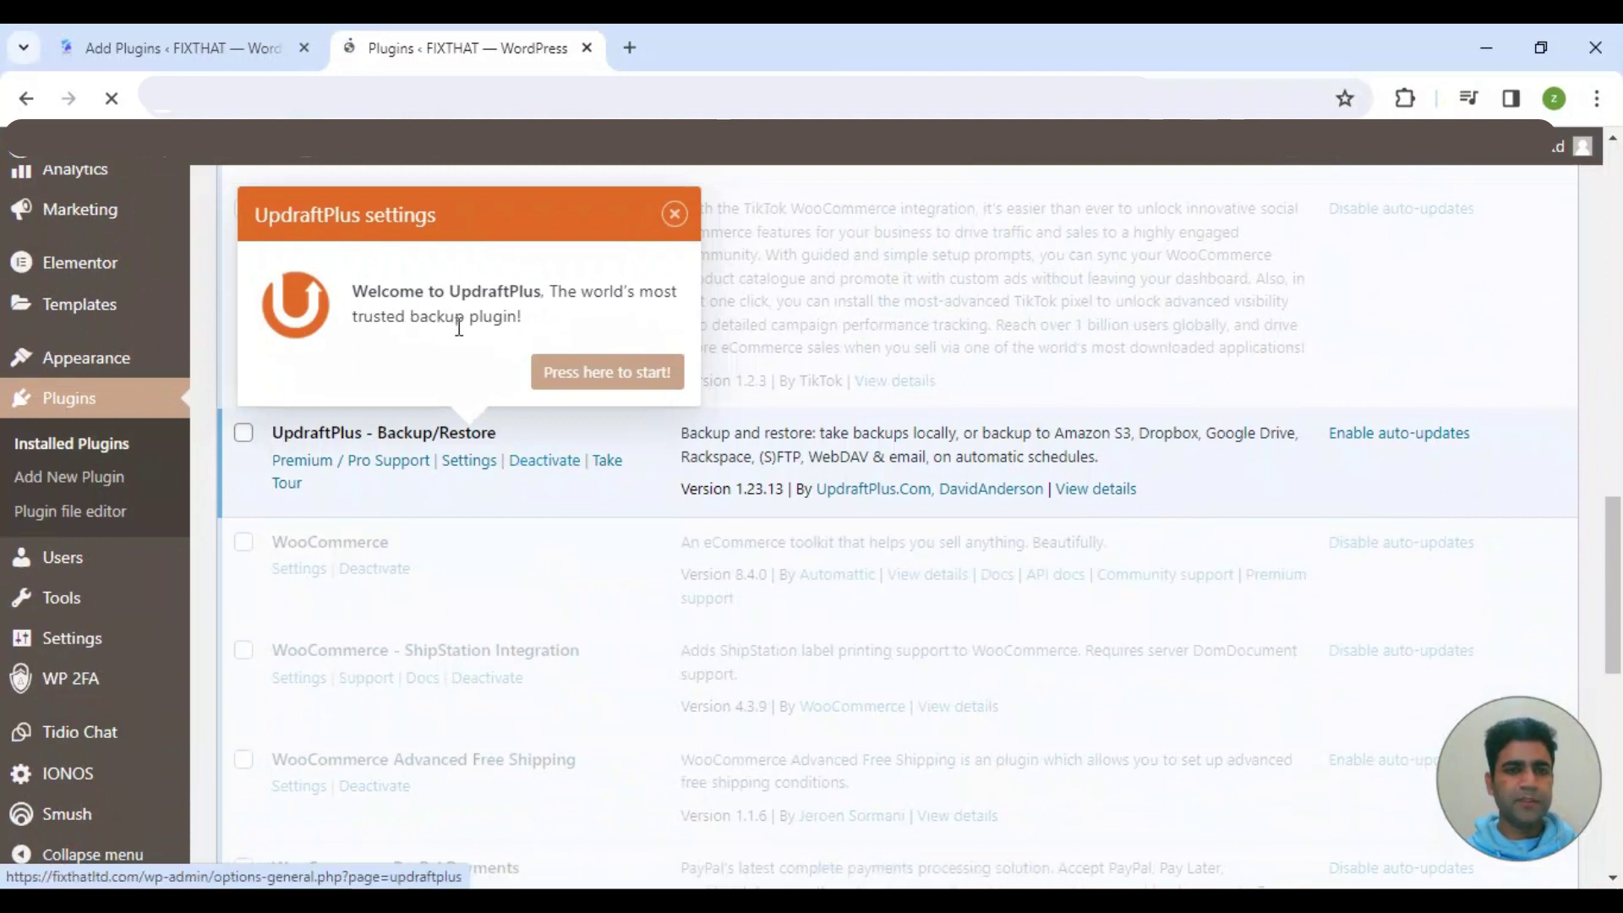
Step: Start the UpdraftPlus welcome tour and advance it to the backup schedule settings
click(592, 380)
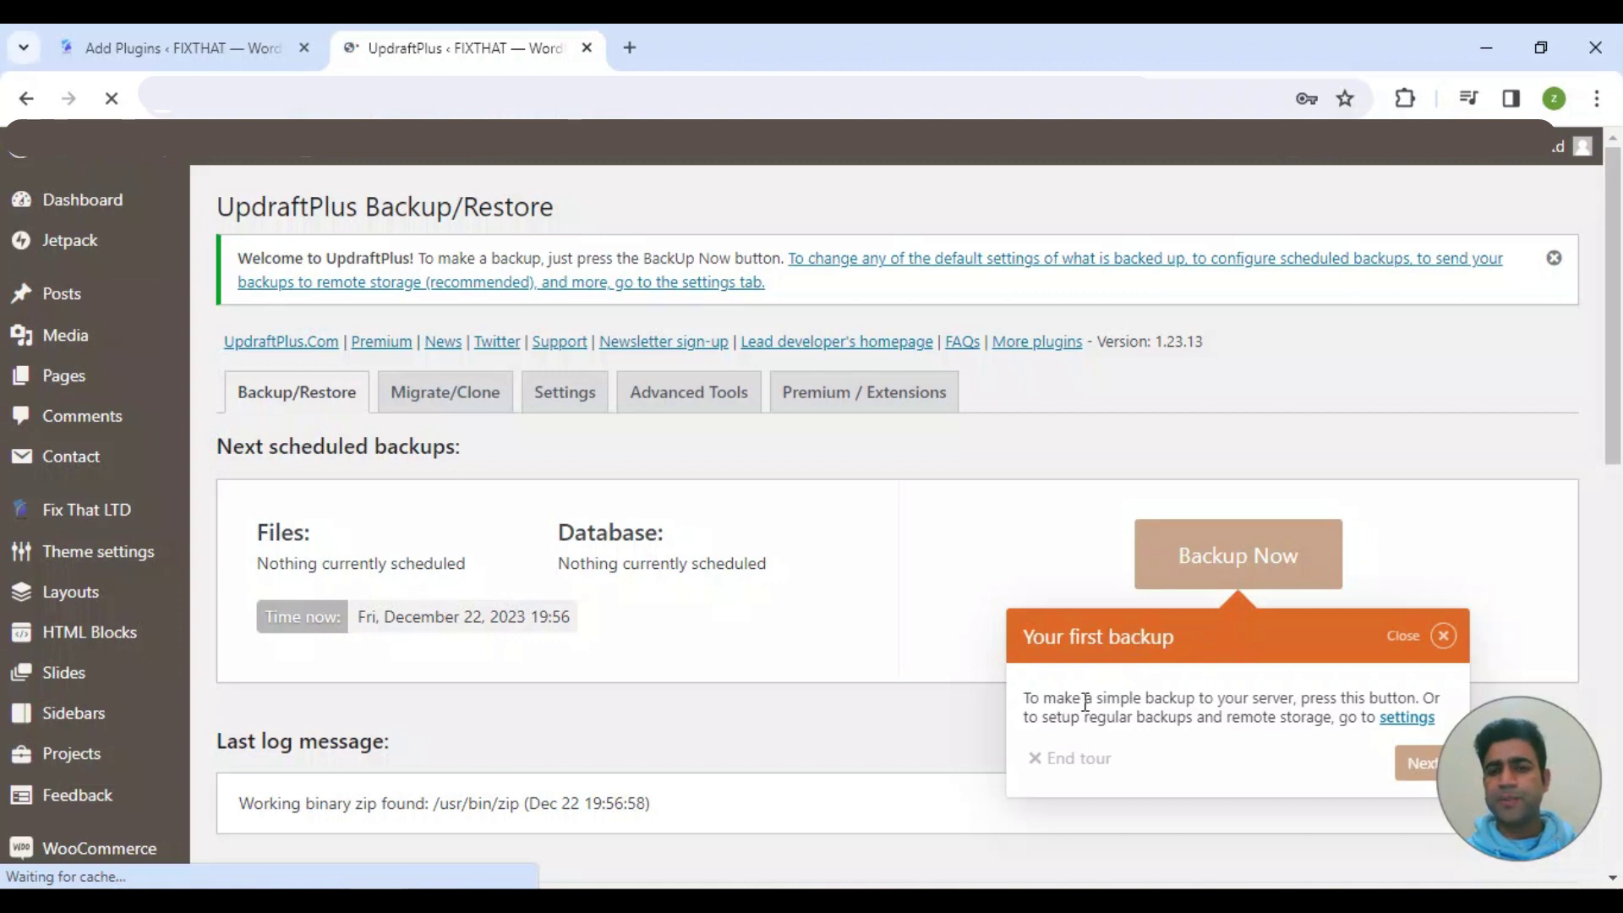
click(1424, 767)
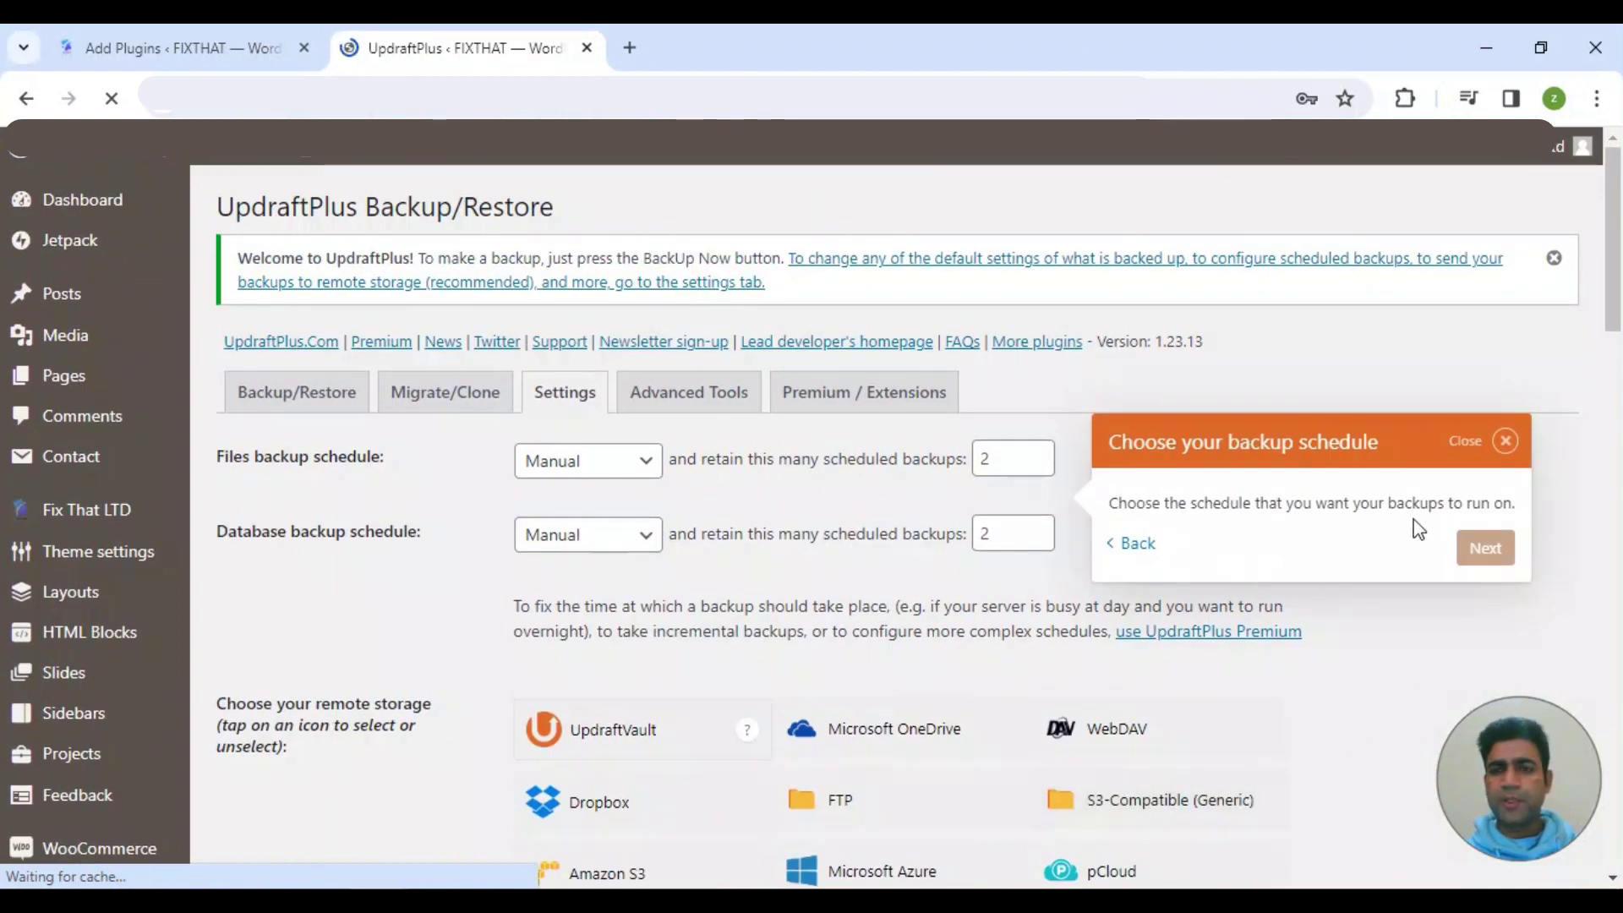
Step: Review the interval options for the files and database backup schedules without changing either one
click(617, 470)
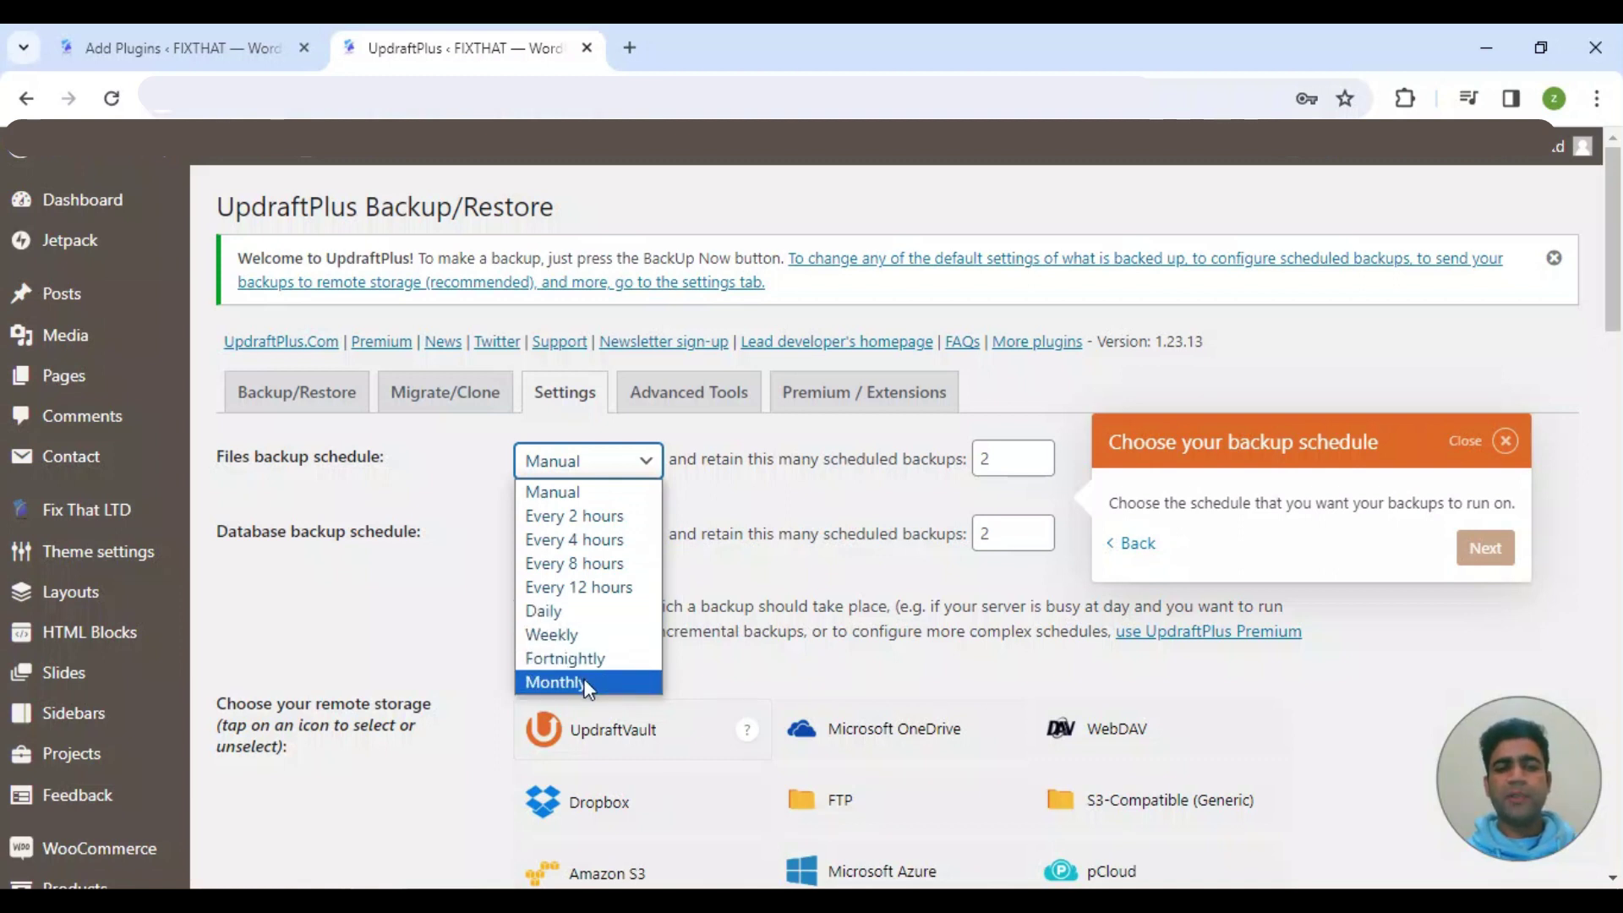
click(770, 512)
click(585, 539)
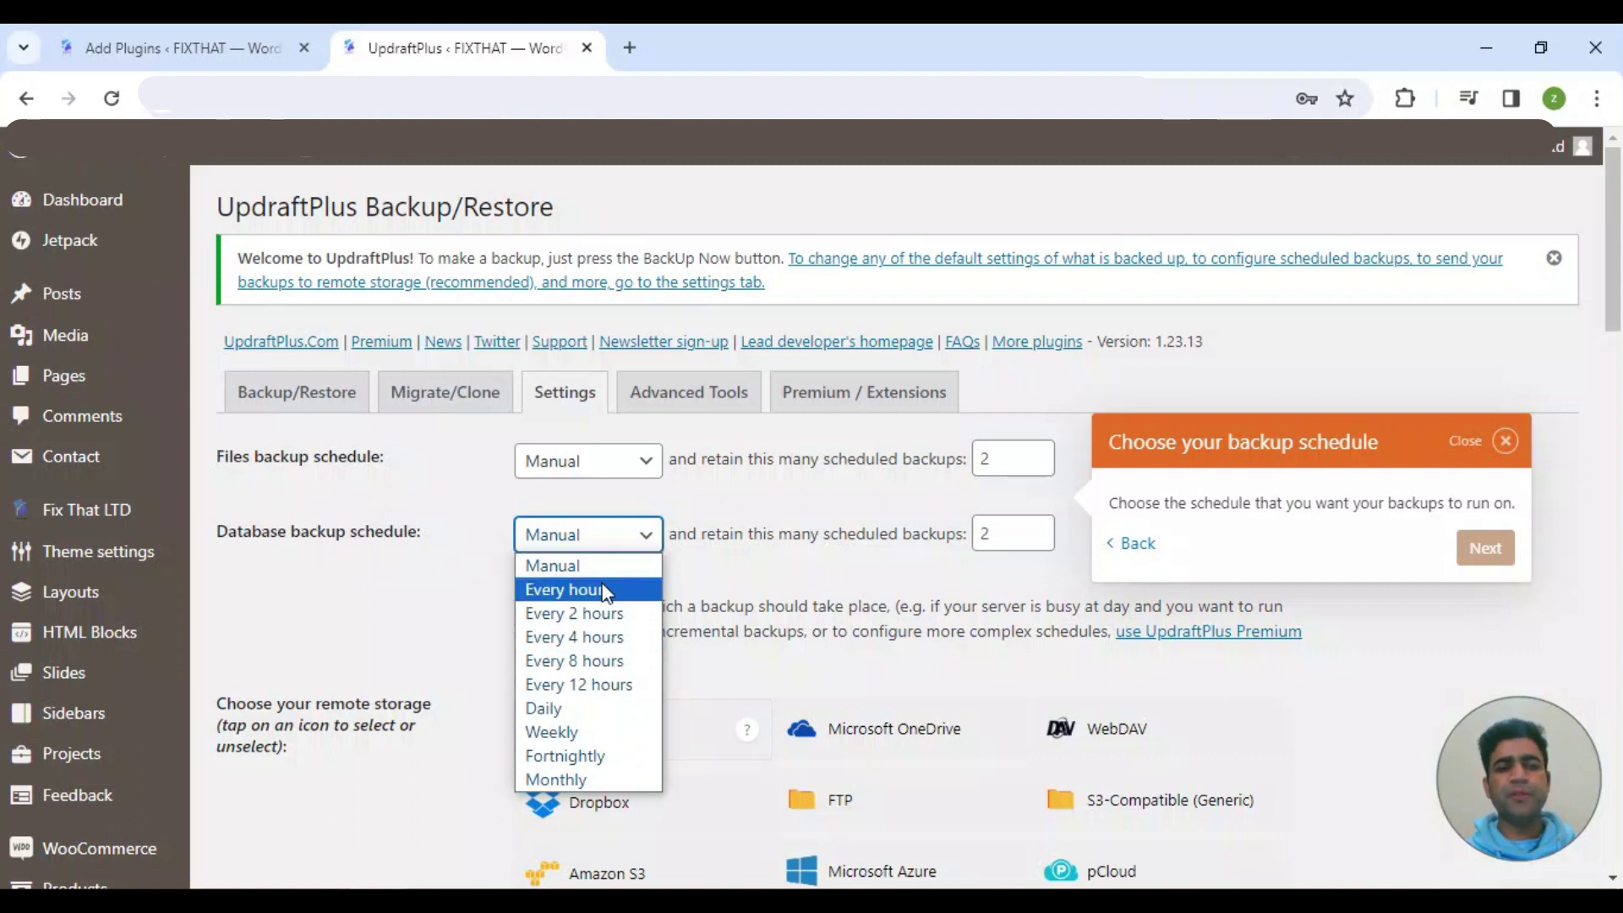
click(846, 598)
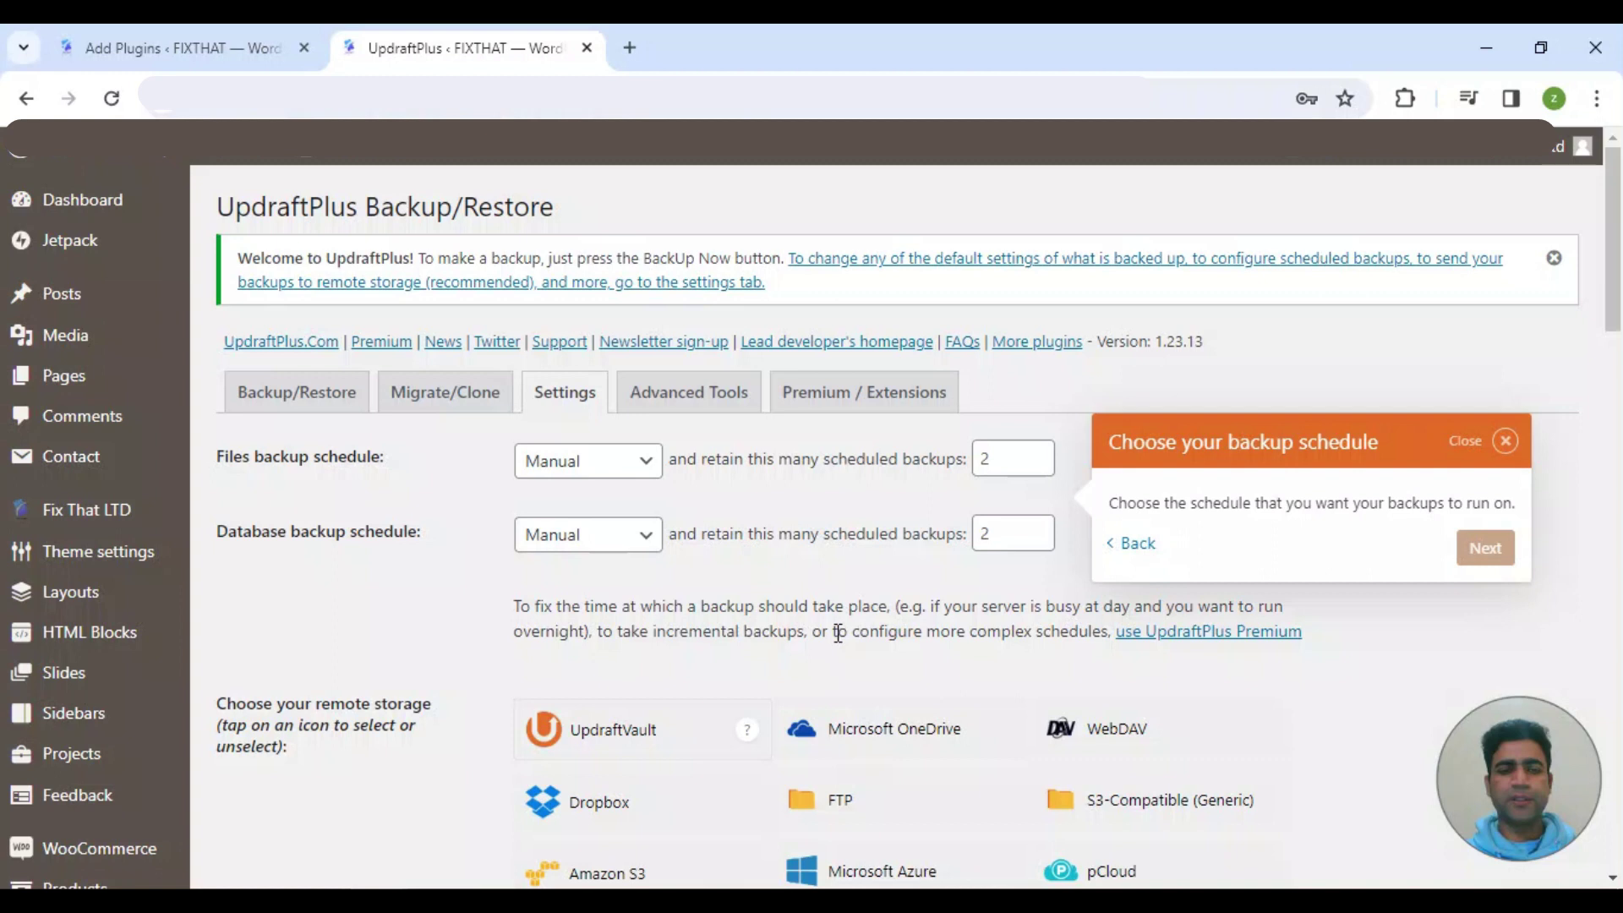
Step: Close the guided tour and review the remote storage destinations offered for backups
click(1505, 441)
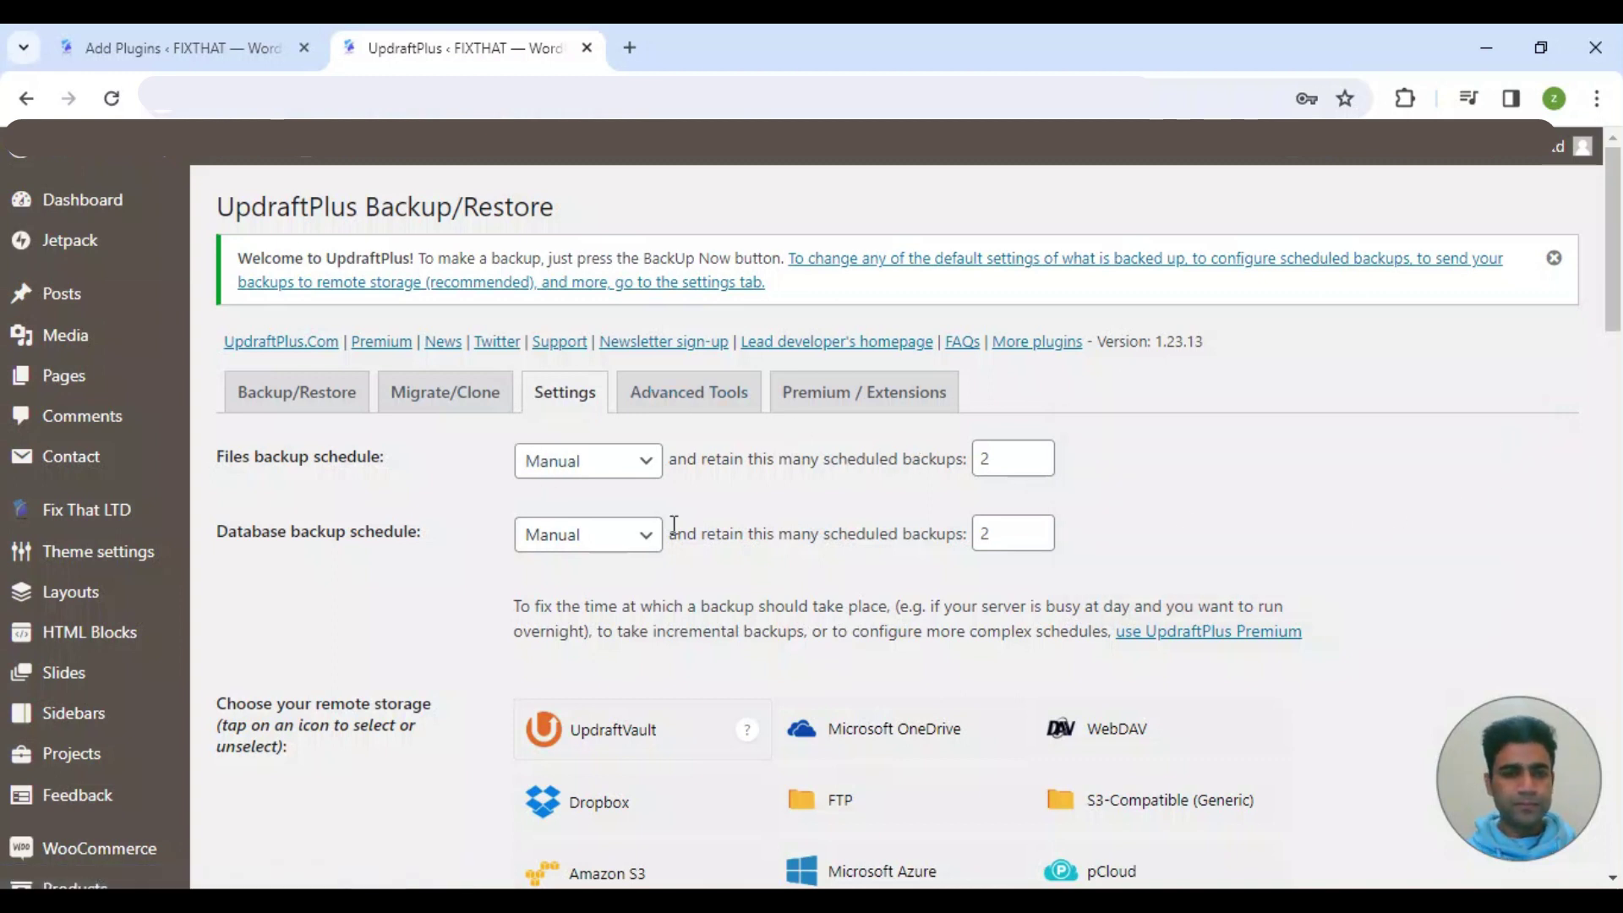
scroll(673, 529, down, 4)
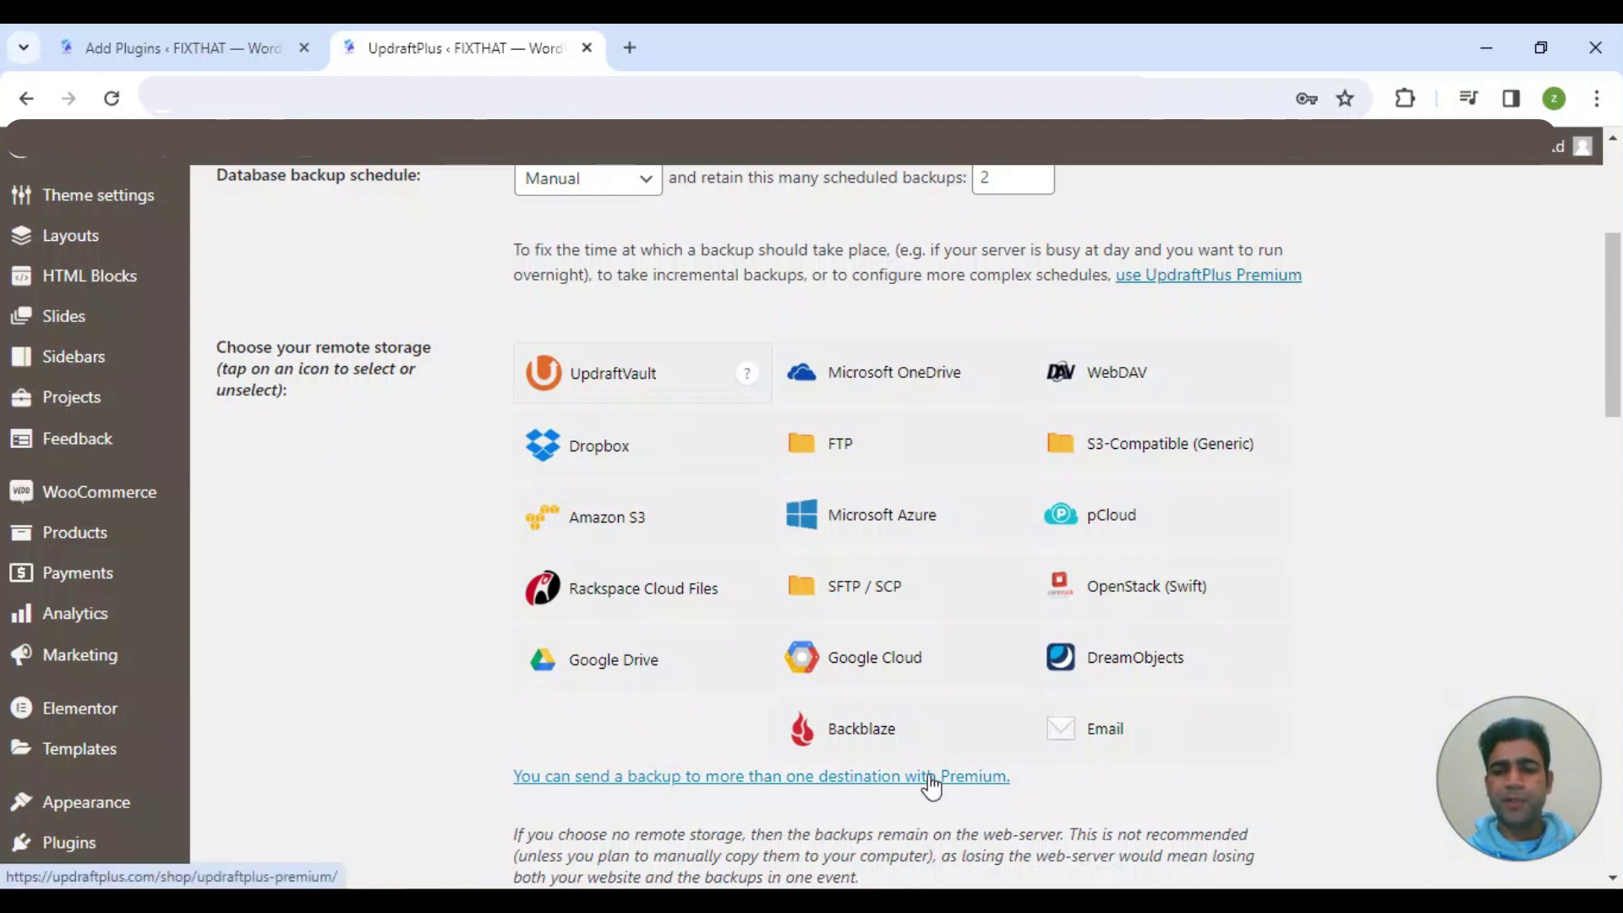
scroll(931, 785, up, 5)
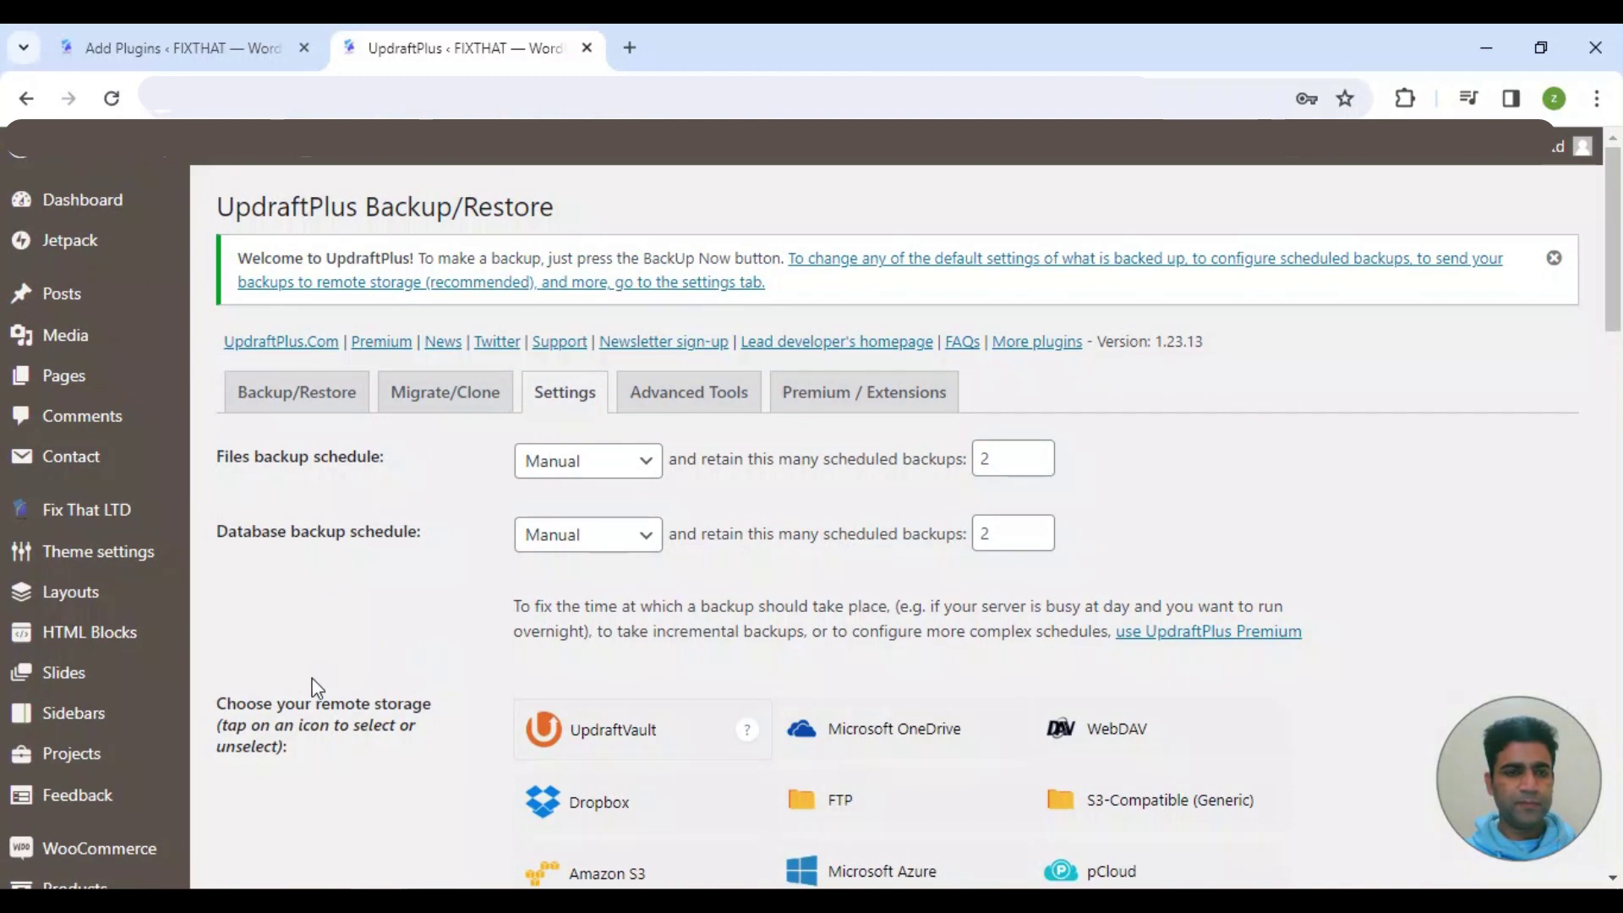
Step: Start a new manual backup that includes both the site's database and its files, without restricting it to manual deletion
click(283, 397)
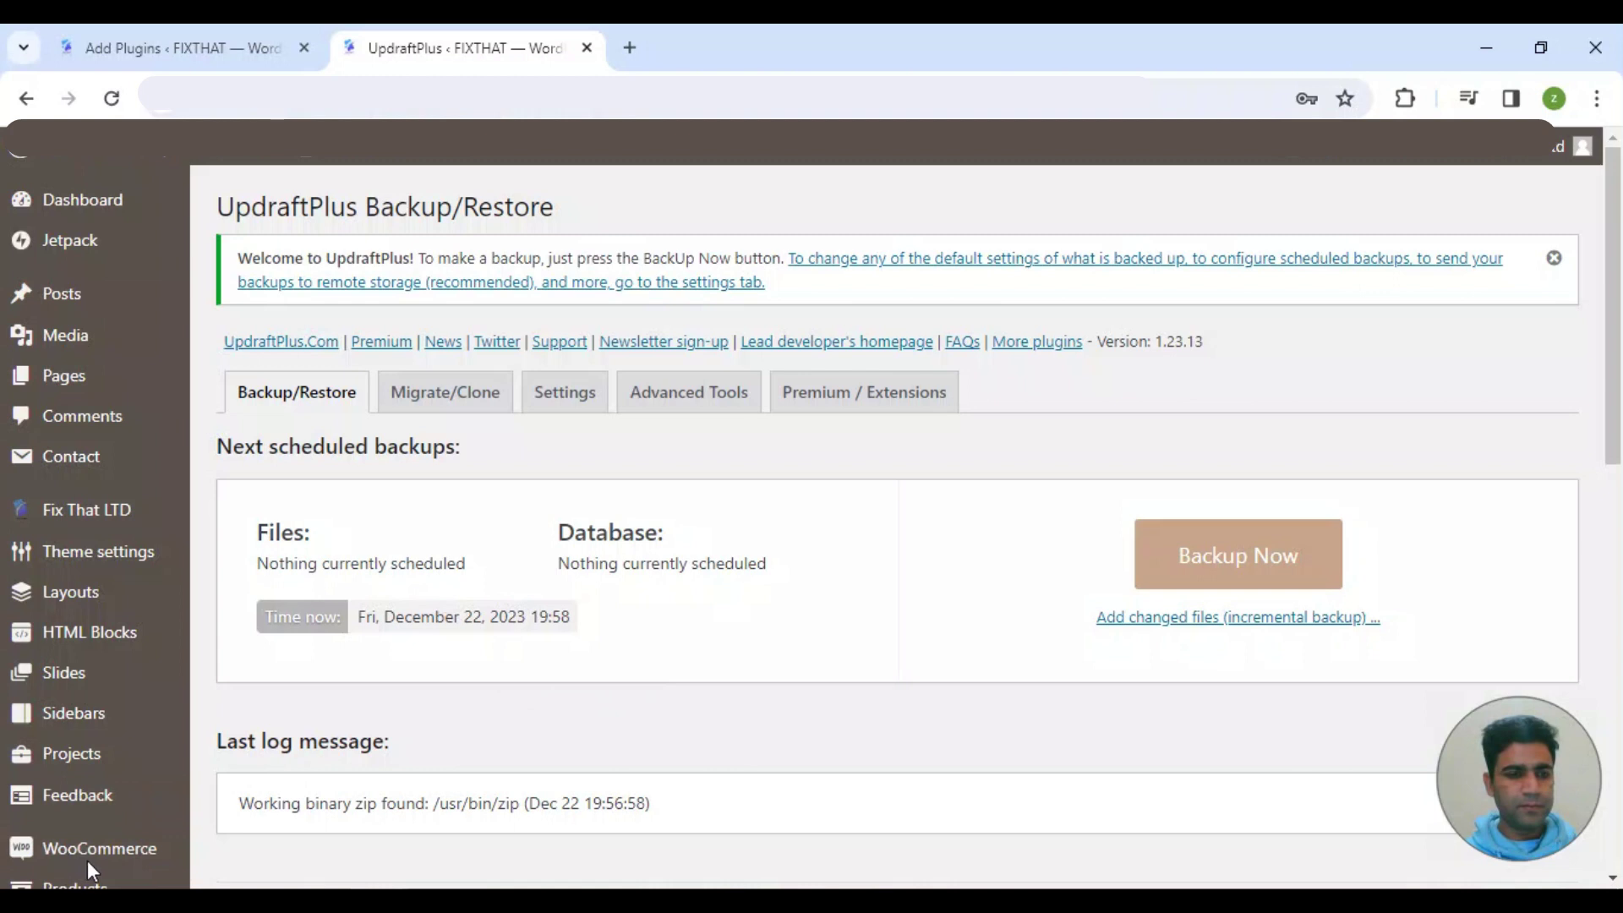
click(1262, 562)
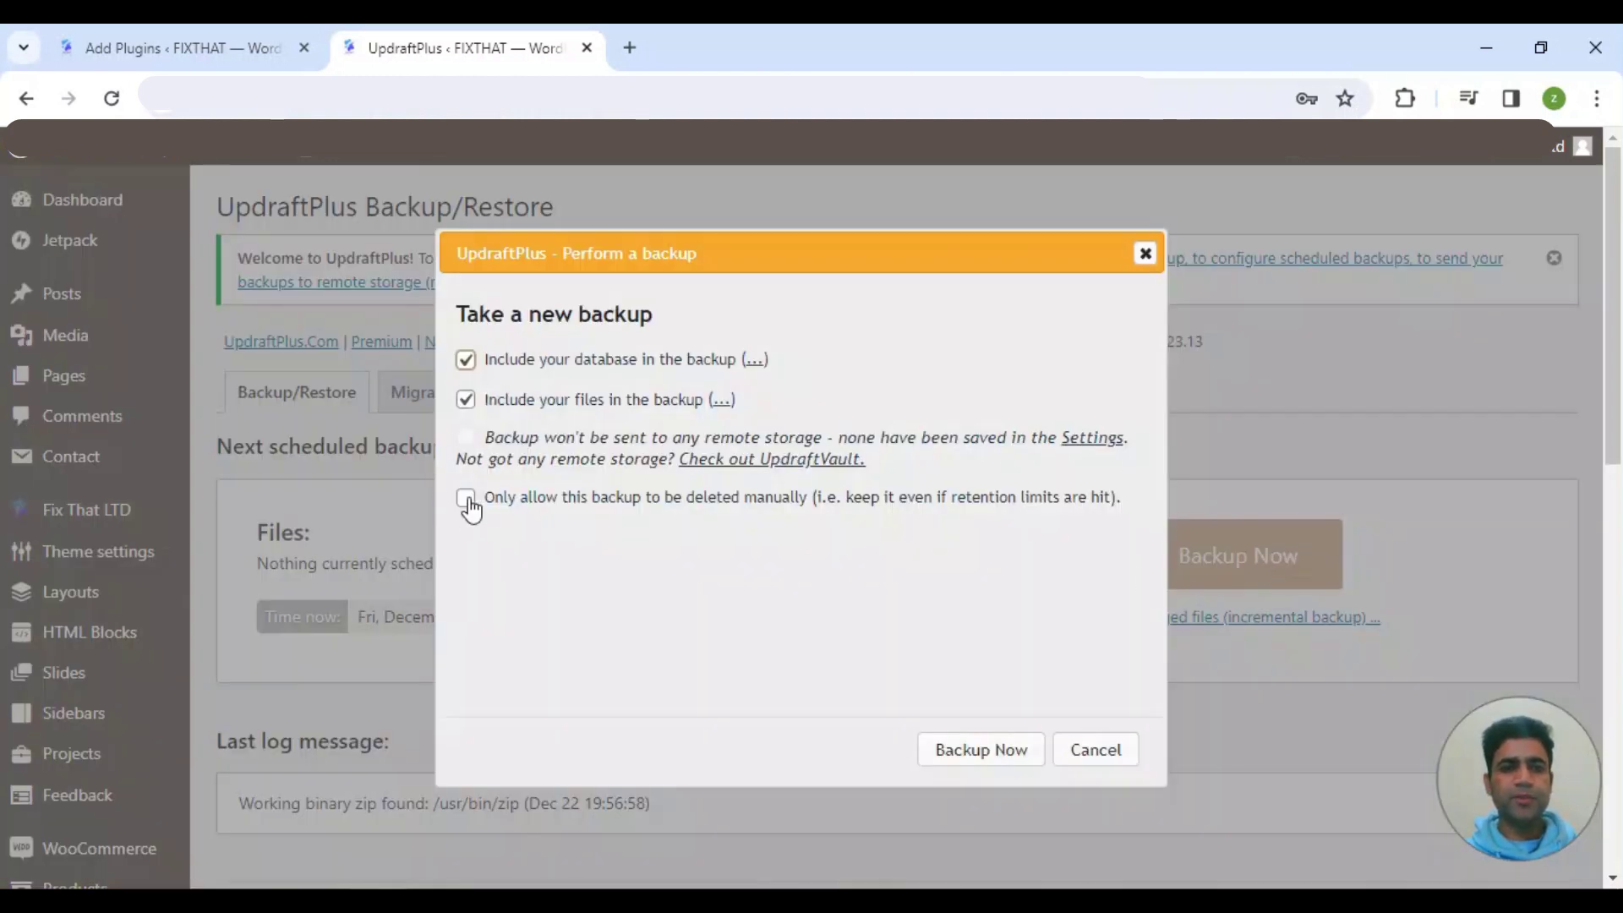
click(966, 752)
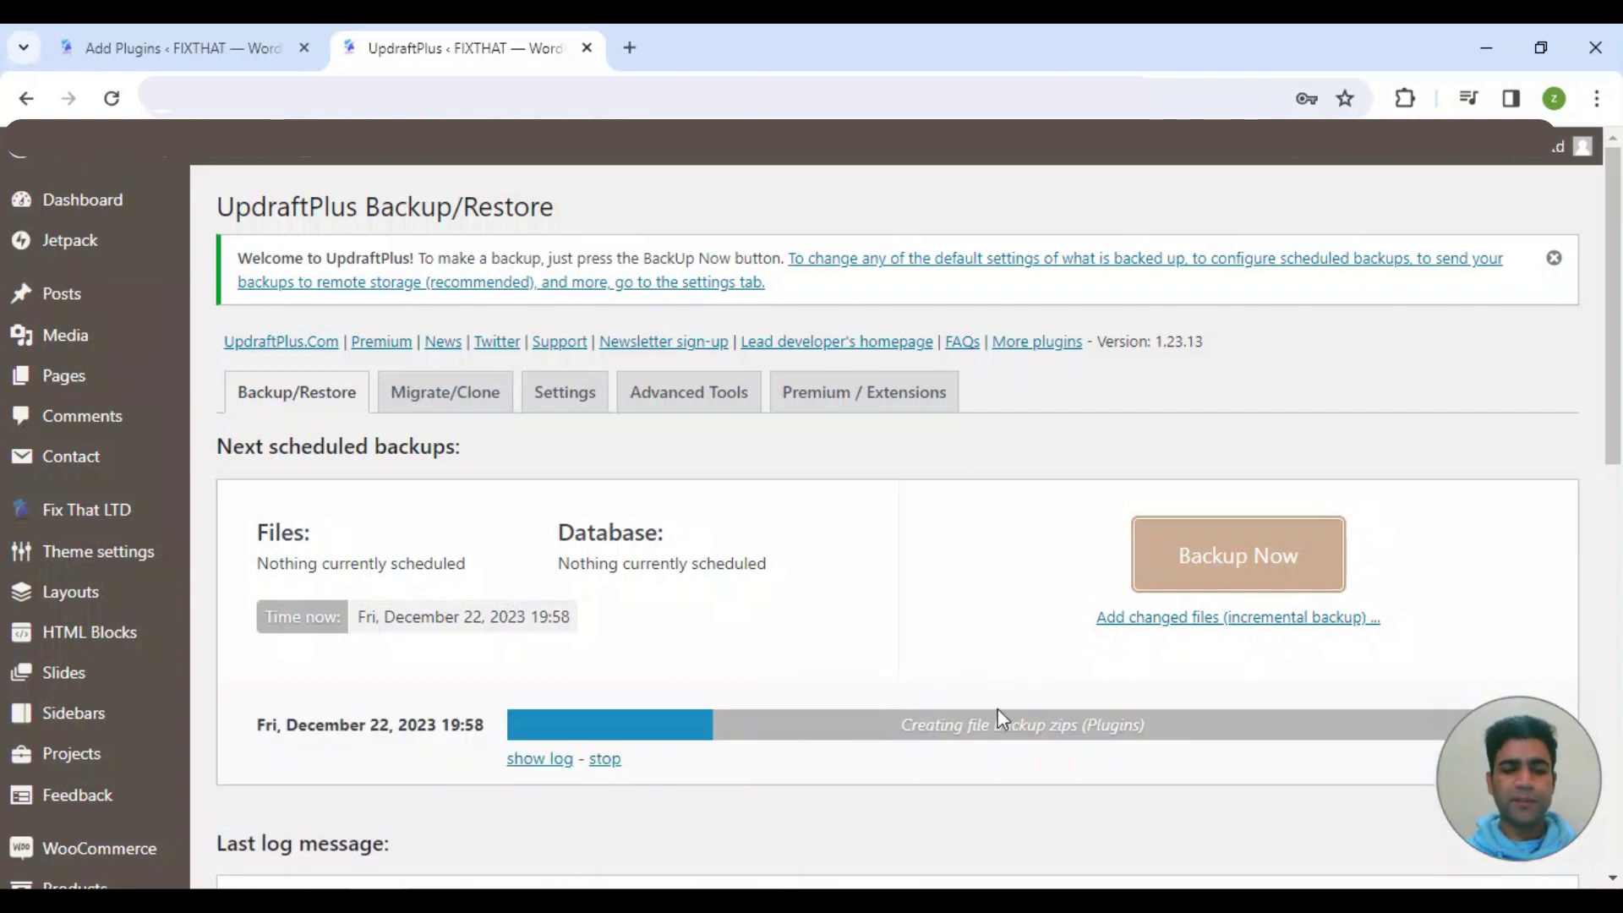
Step: Monitor the running backup's progress and check the last log message for its completion status
scroll(997, 709, down, 1)
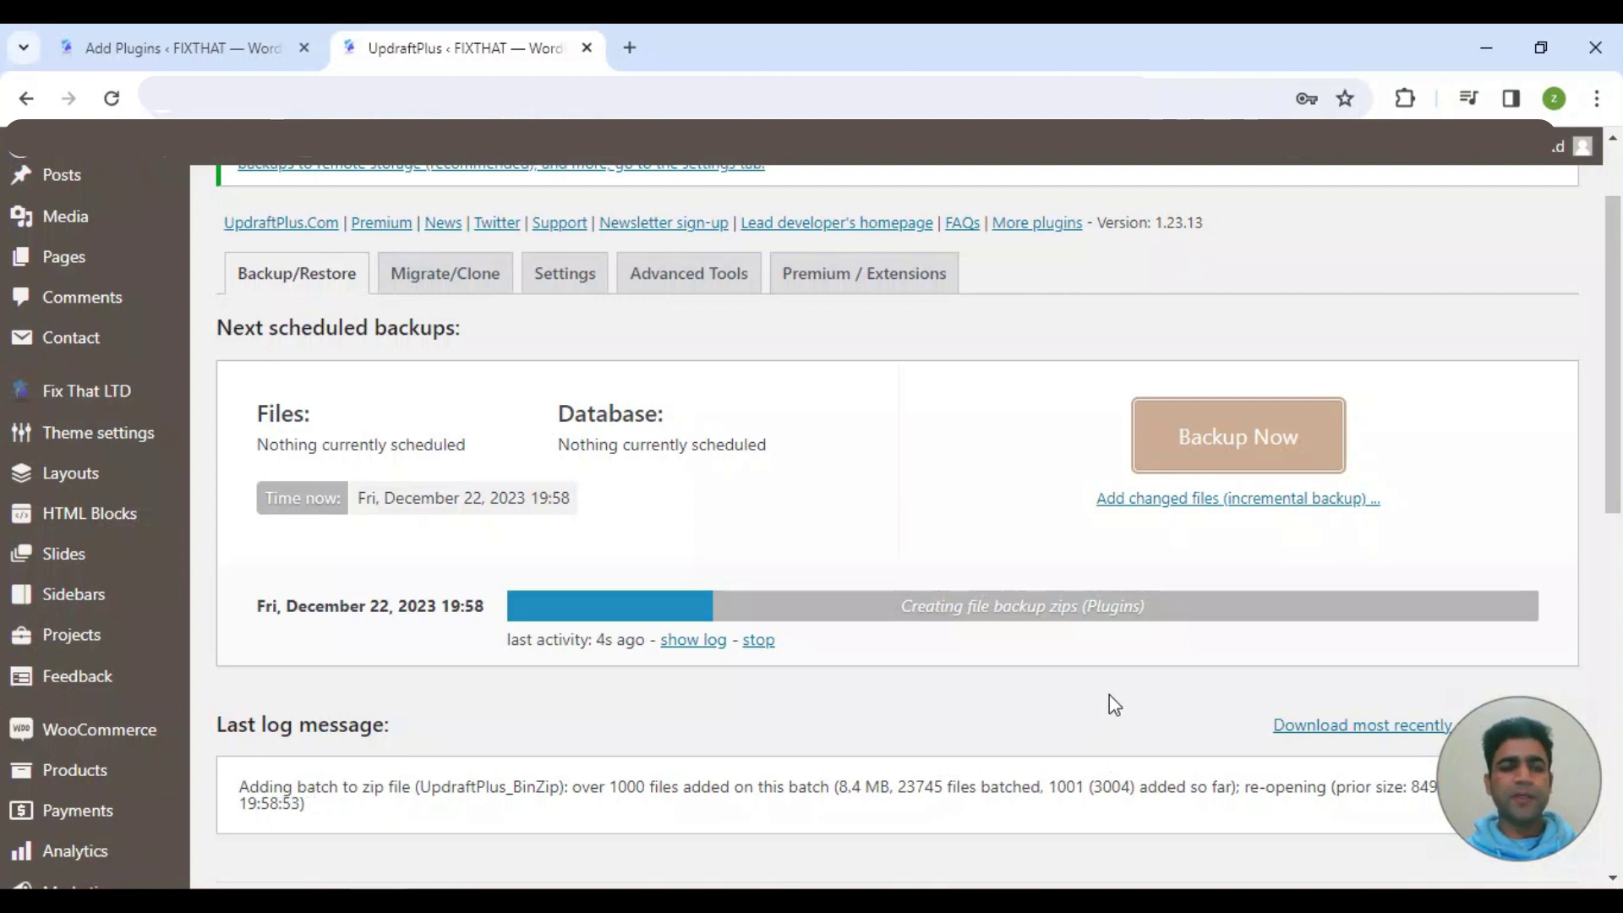
scroll(1102, 697, down, 1)
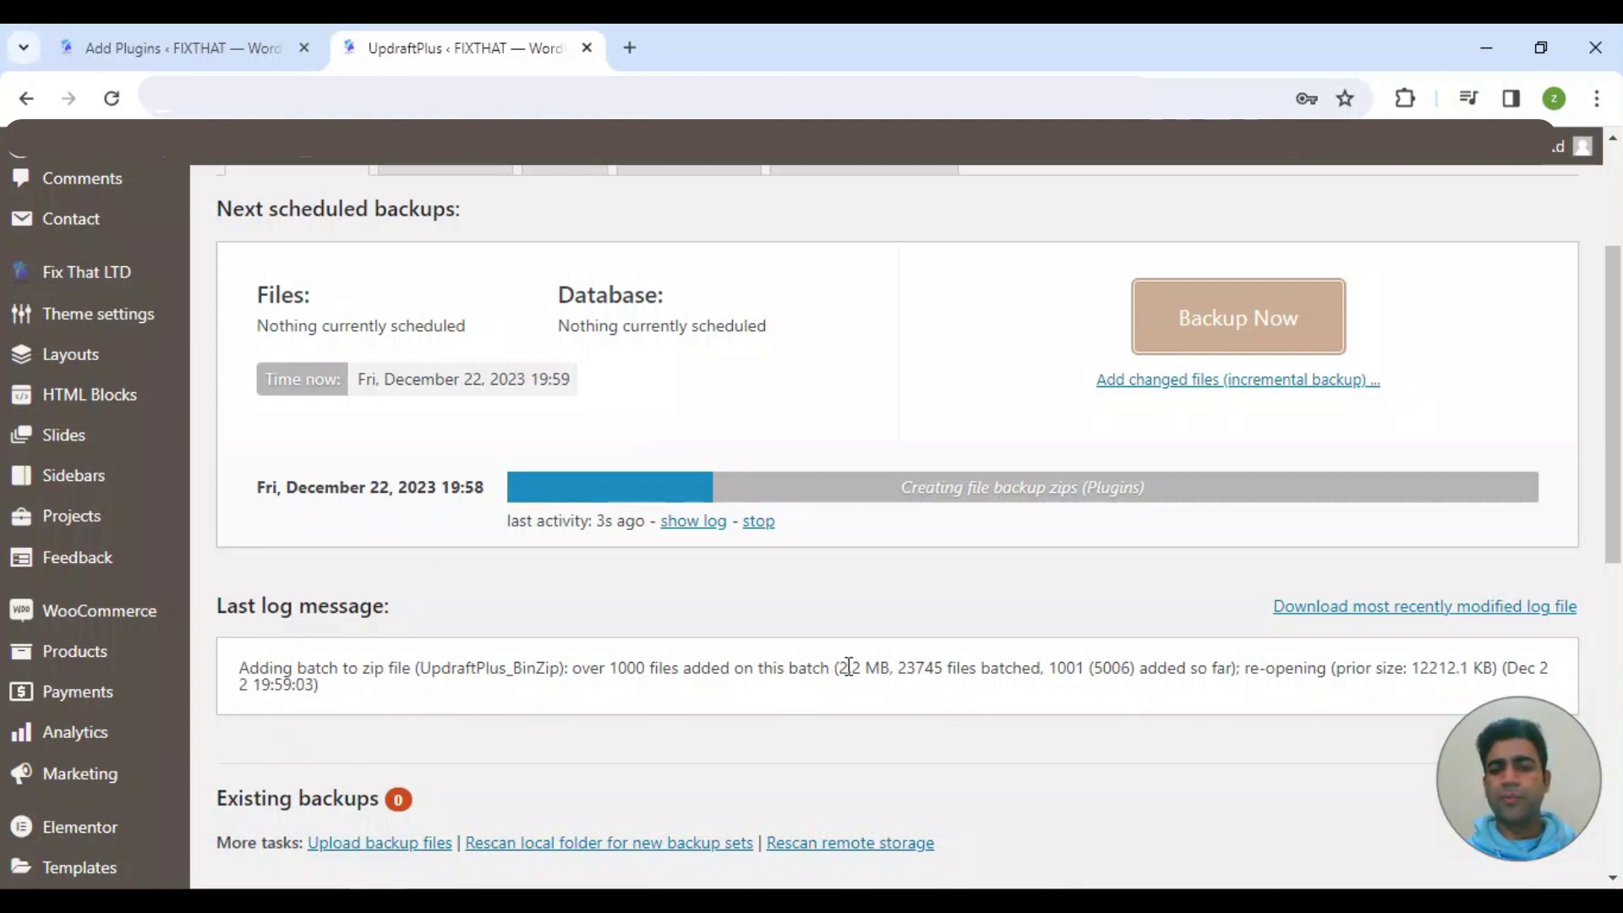
drag(901, 668, 861, 668)
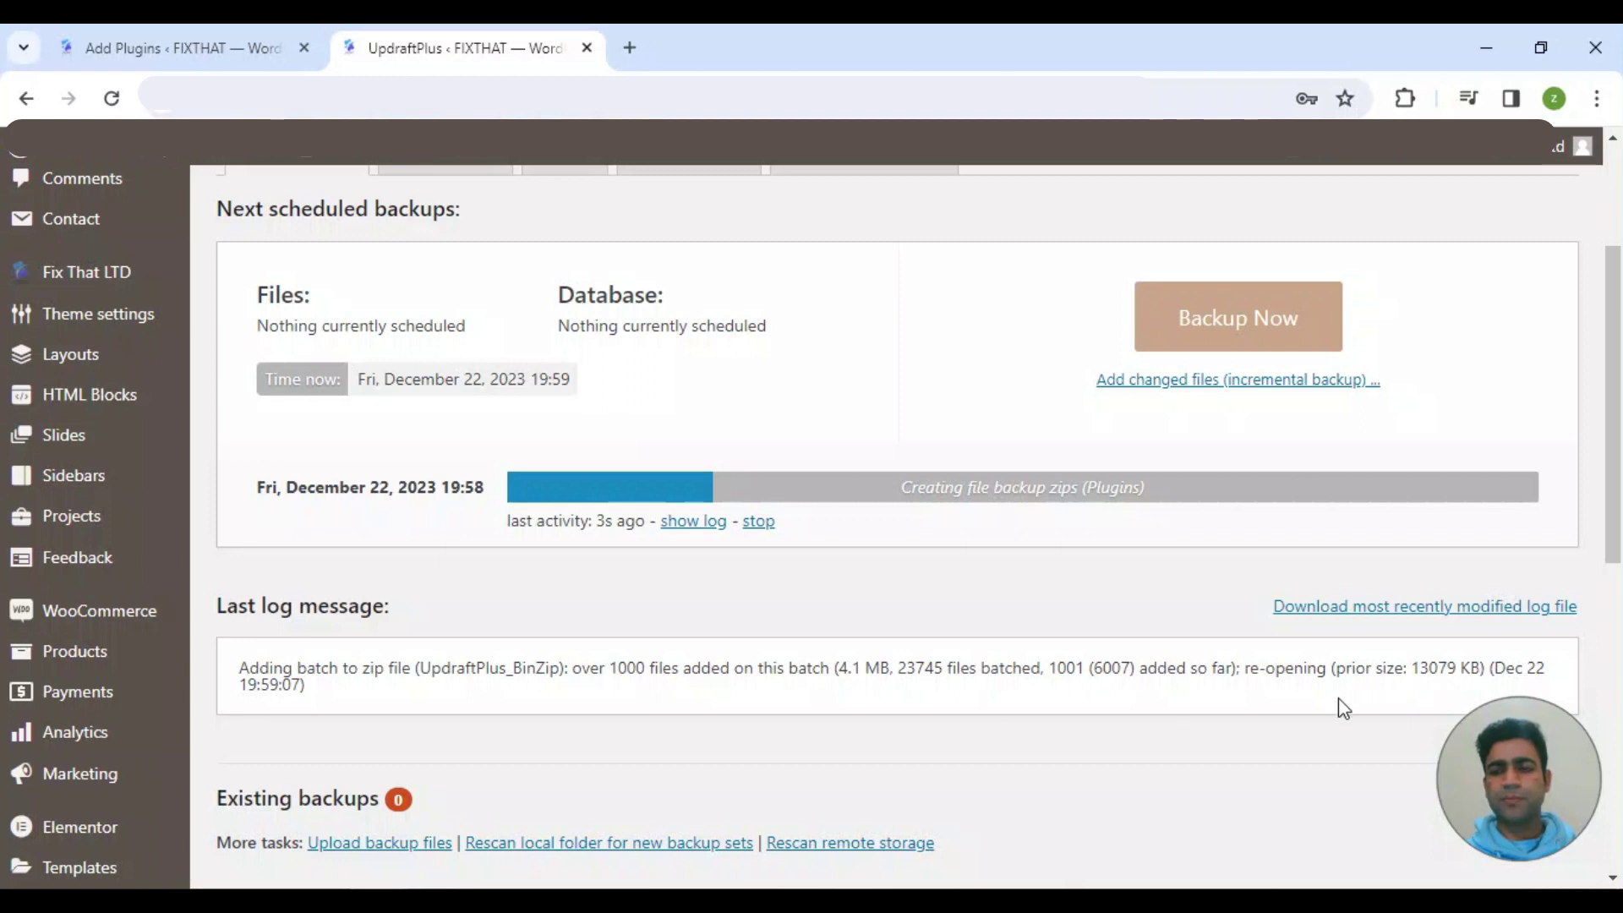
scroll(602, 663, up, 1)
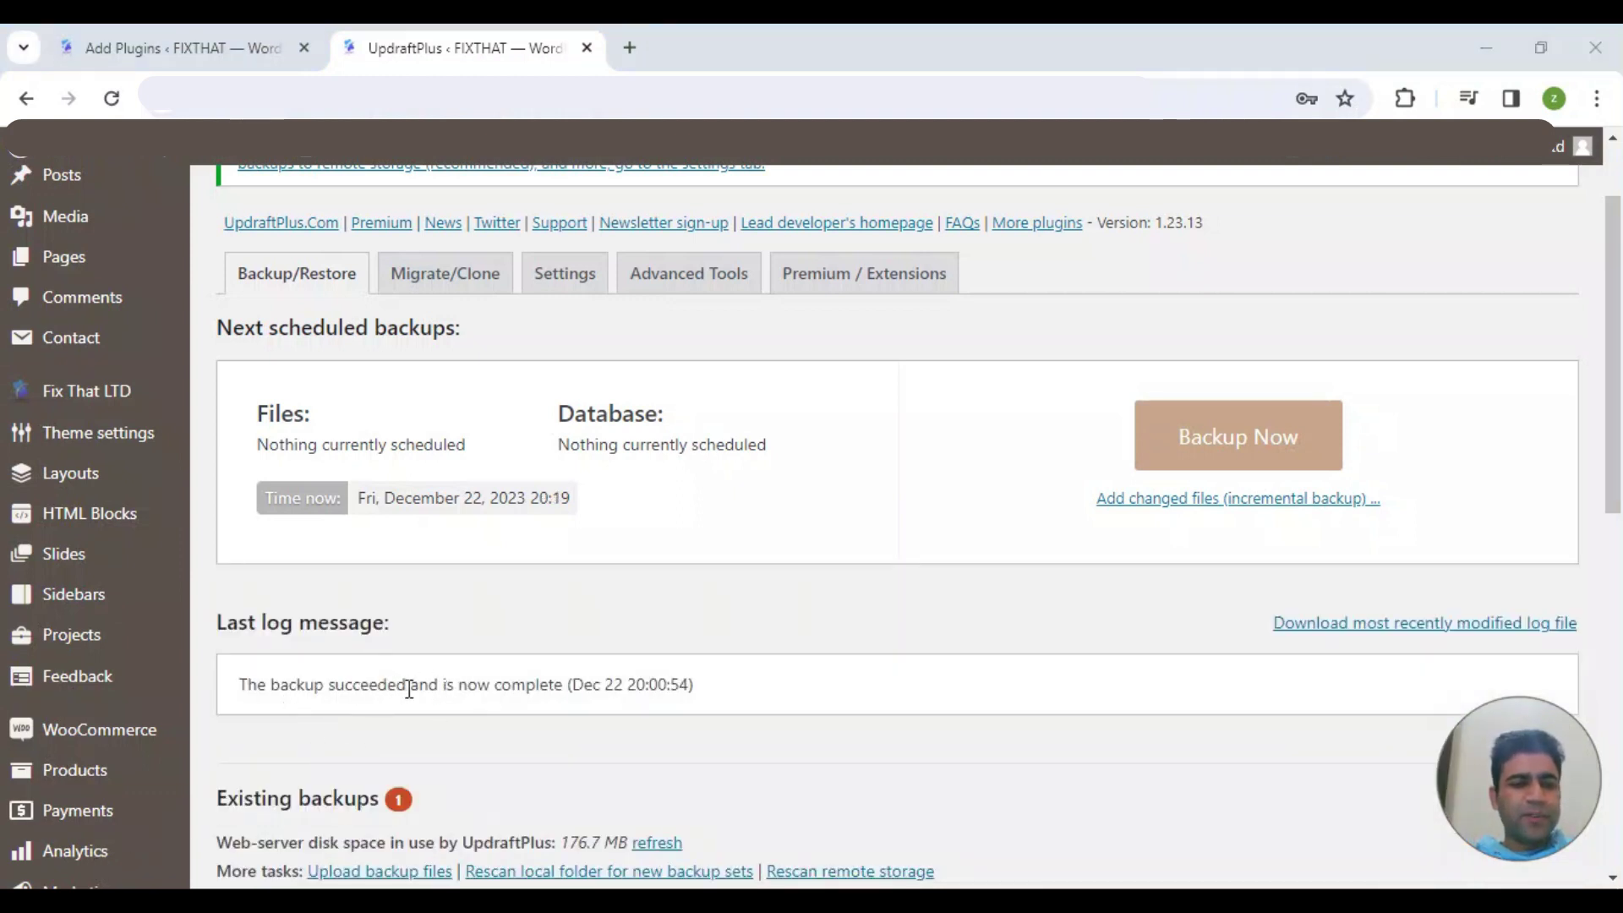
drag(511, 687, 594, 687)
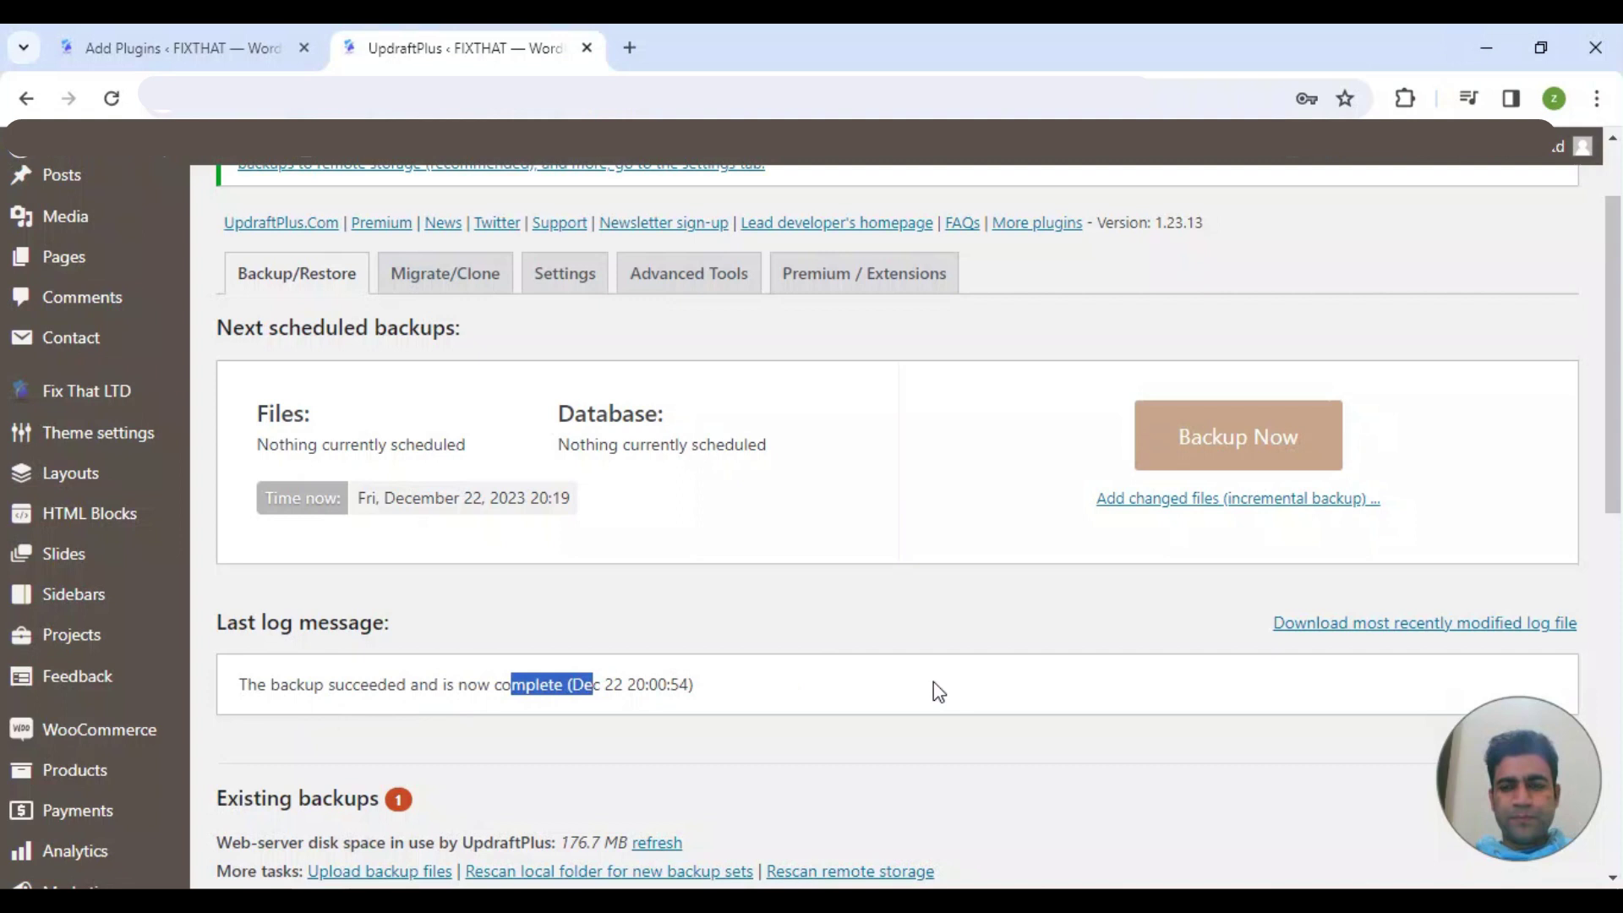
click(911, 611)
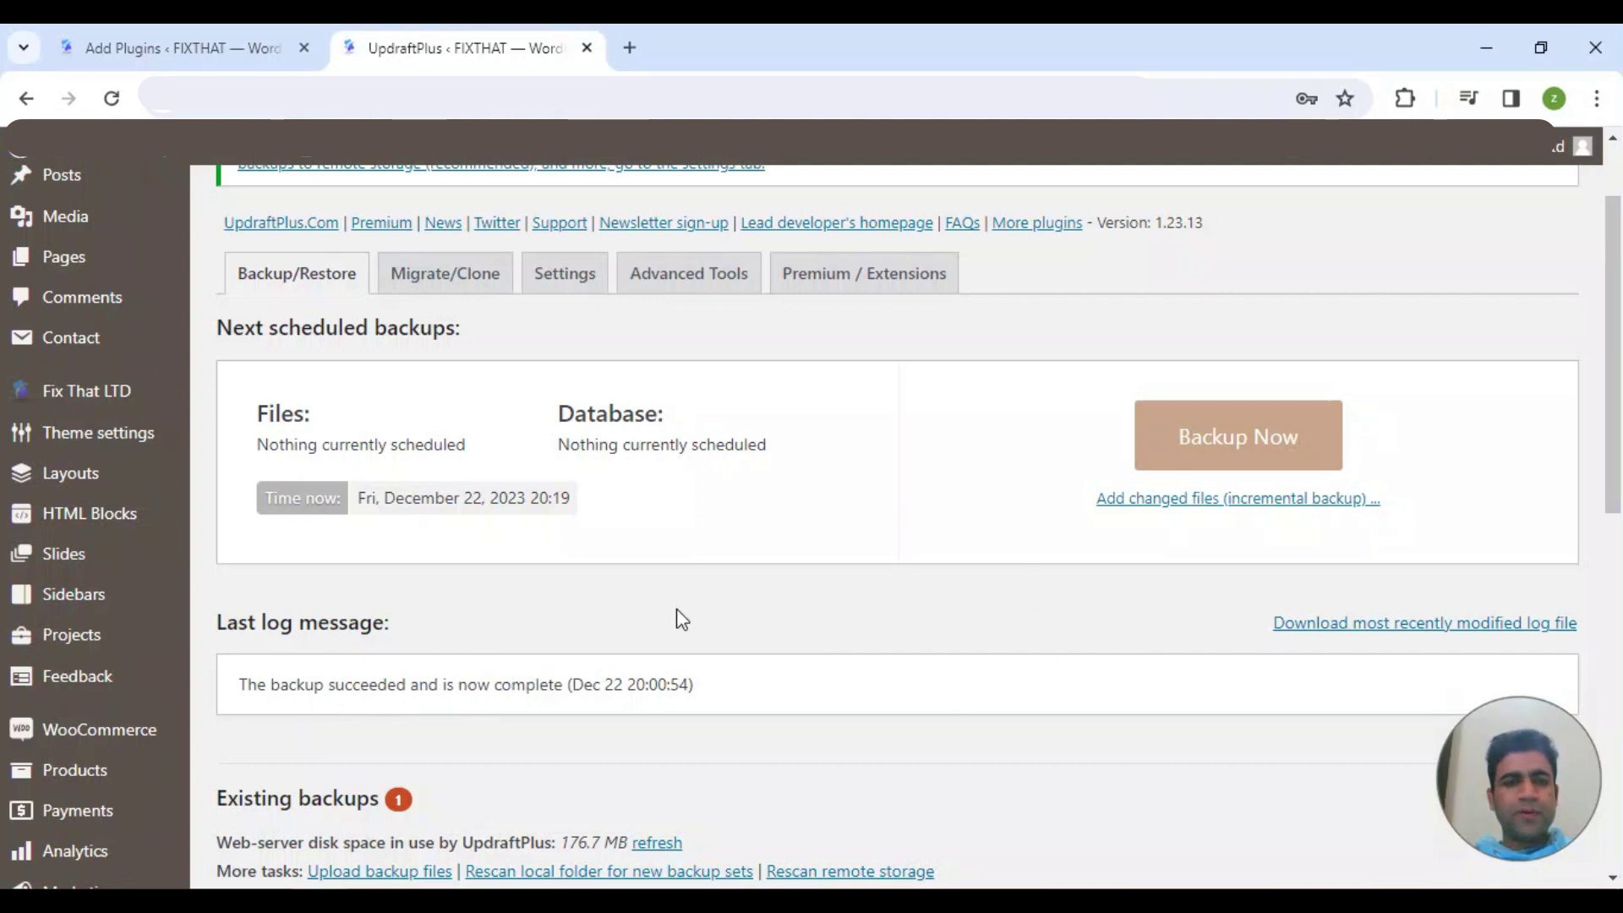